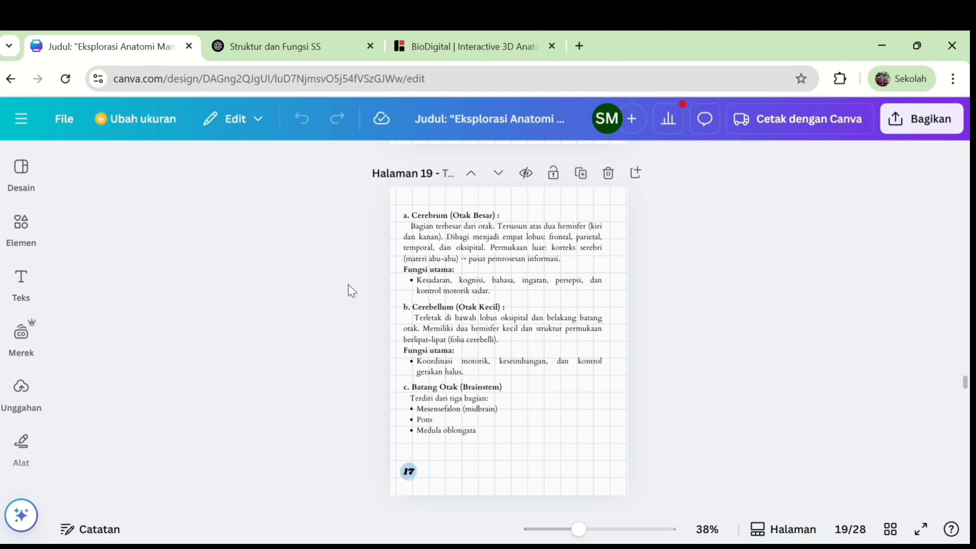
- Copy "12 pasang, keluar langsung dari otak" from the ChatGPT answer and paste it after "Saraf kranial" on page 18 in Canva
ctrl+scroll(348, 288, up, 2)
scroll(348, 287, up, 6)
click(305, 52)
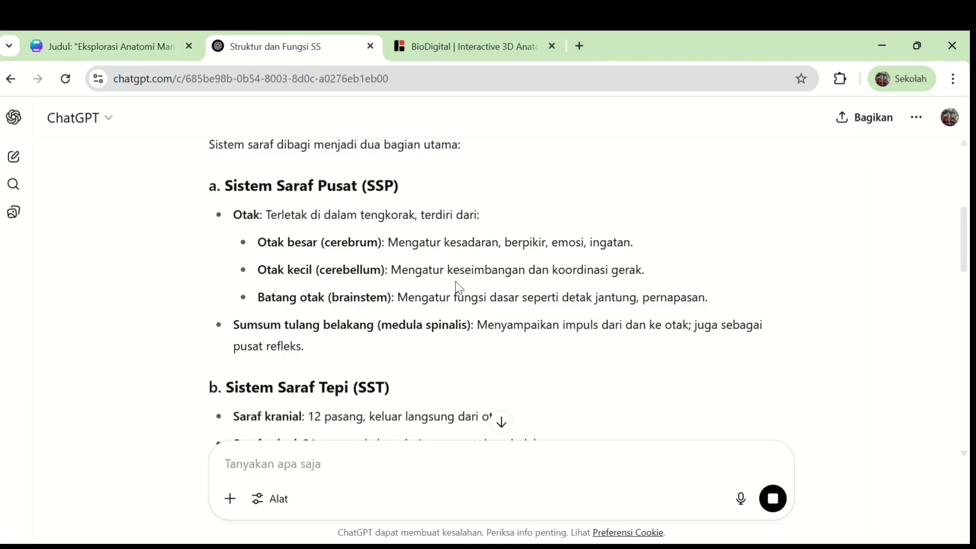
scroll(460, 287, down, 3)
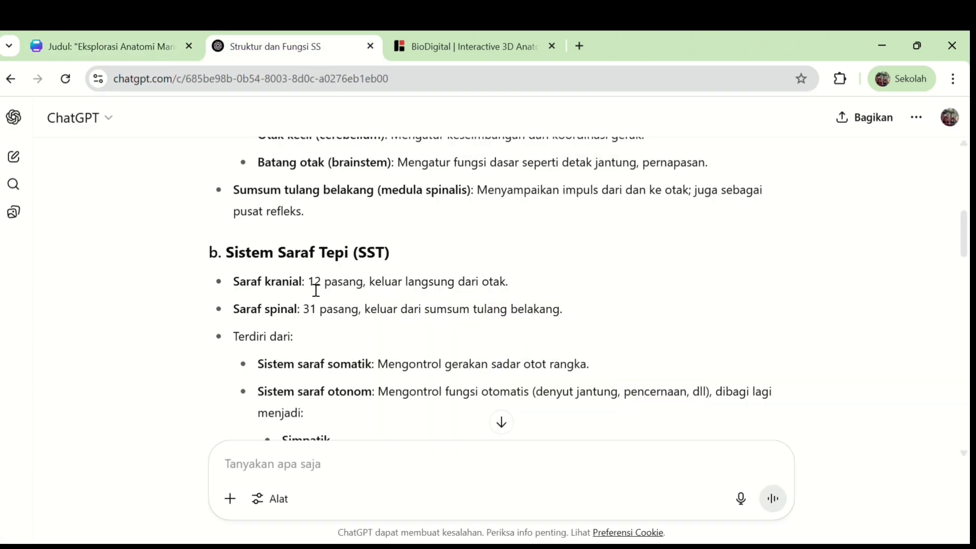
drag(308, 284, 512, 294)
key(ctrl+c)
click(152, 46)
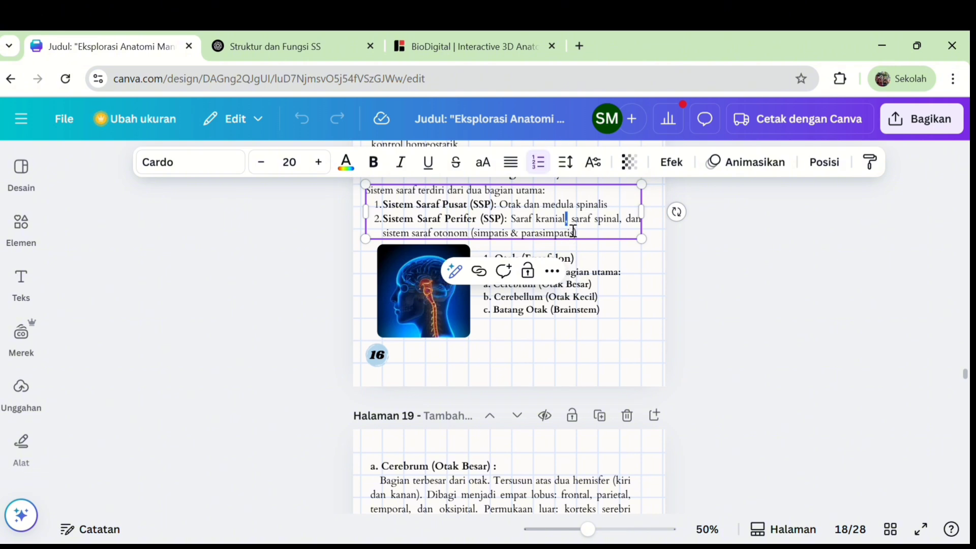
key(ctrl+v)
- Duplicate page 18 and delete the title, introduction and structure overview text from the copy
scroll(598, 387, up, 5)
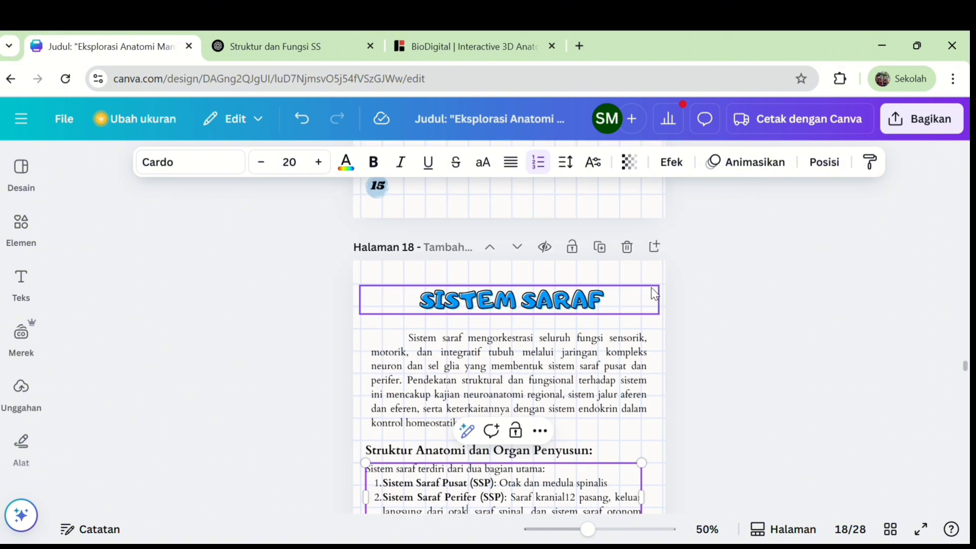
click(601, 248)
click(559, 304)
key(Delete)
click(552, 374)
key(Delete)
scroll(544, 369, down, 2)
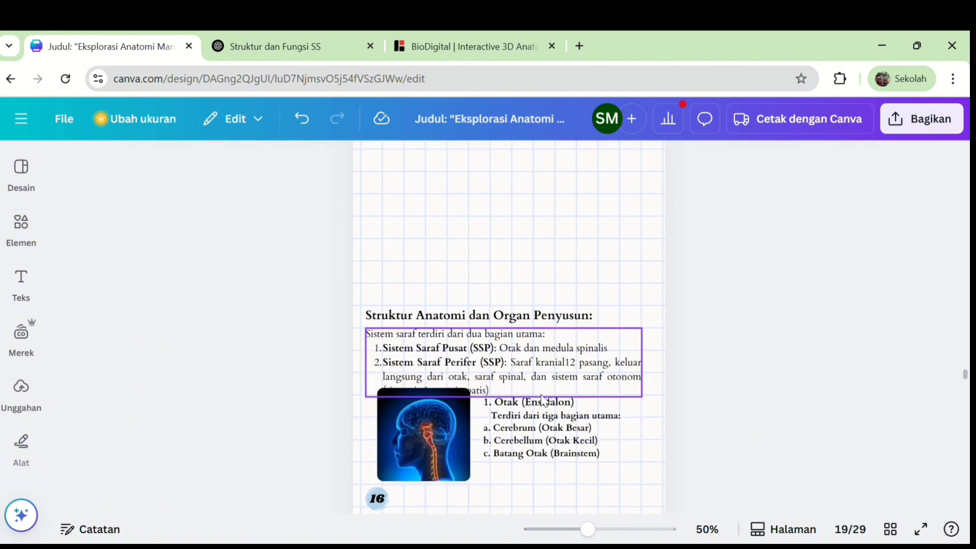
click(532, 317)
key(Delete)
- Move the brain picture and the Otak (Ensefalon) text to the top of page 19, and delete their originals from page 18
drag(444, 422, 433, 155)
drag(545, 428, 535, 230)
scroll(532, 234, up, 4)
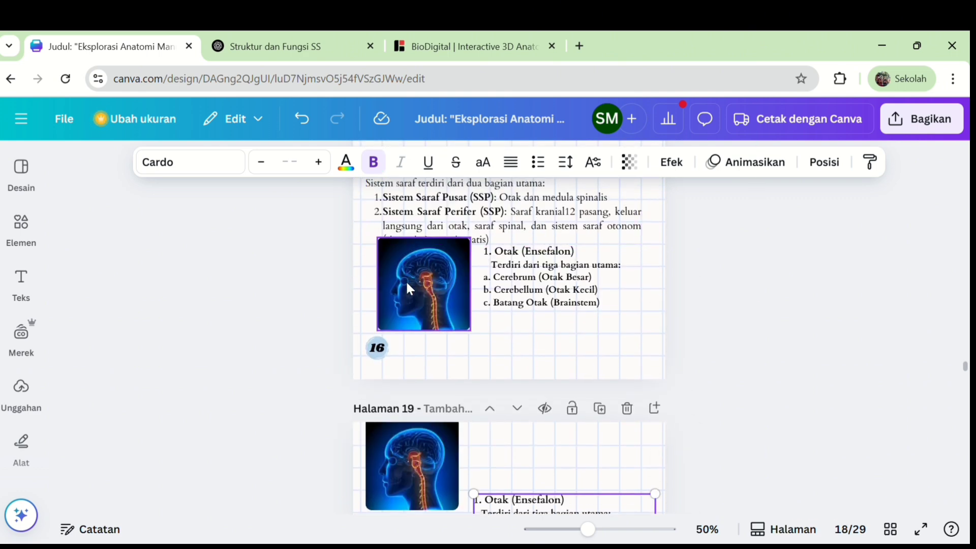
click(405, 279)
key(Delete)
key(Delete)
click(521, 293)
key(Delete)
- Copy "31 pasang, keluar dari sumsum tulang belakang" from ChatGPT and insert it after "saraf spinal" on page 18, tidying the punctuation
click(343, 33)
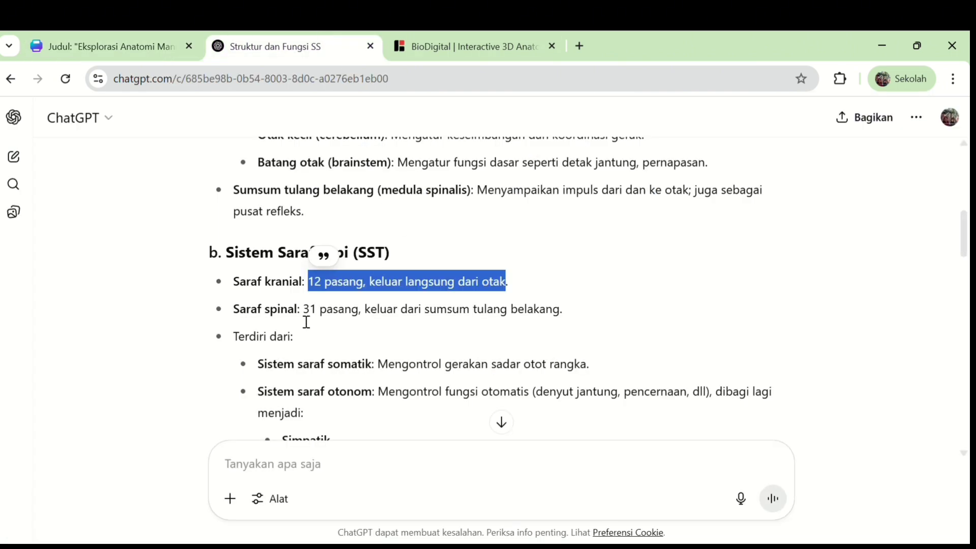
drag(304, 309, 589, 311)
key(ctrl+c)
click(180, 46)
click(567, 216)
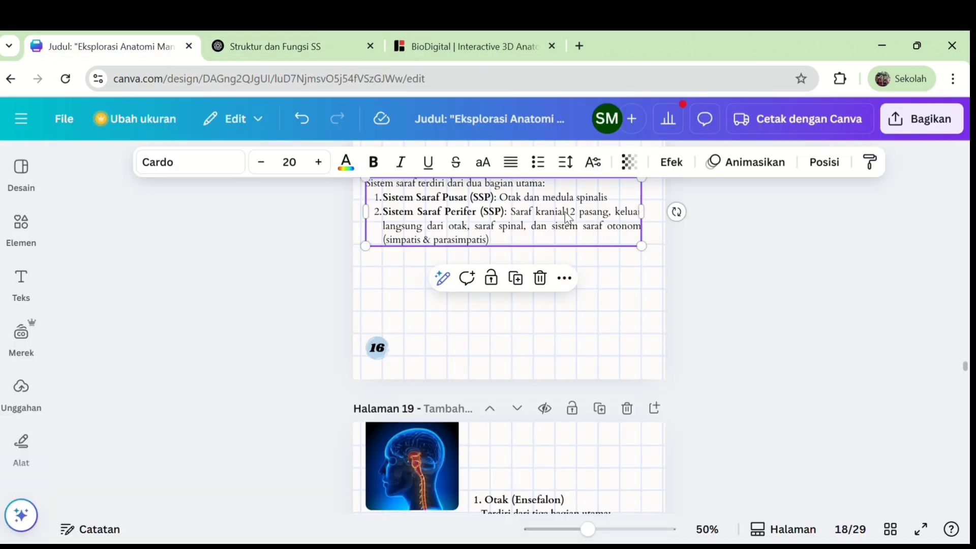
key(ctrl+v)
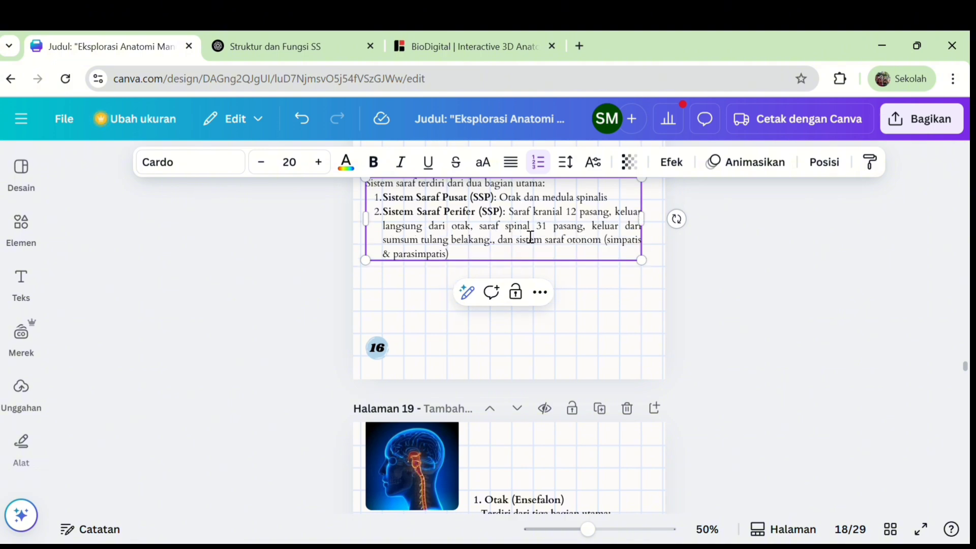
click(703, 307)
scroll(703, 306, up, 1)
- Look through the nervous system answer in ChatGPT and send a prompt asking for more detail on each section ("buatlah lebih rinci pada setiap bagiannya")
click(357, 34)
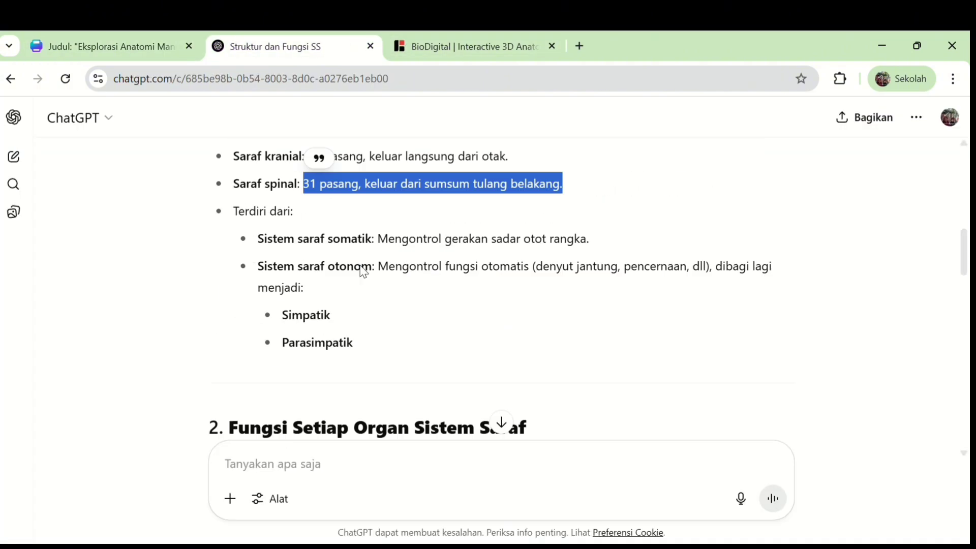
scroll(316, 272, down, 10)
scroll(316, 272, up, 10)
scroll(316, 272, up, 6)
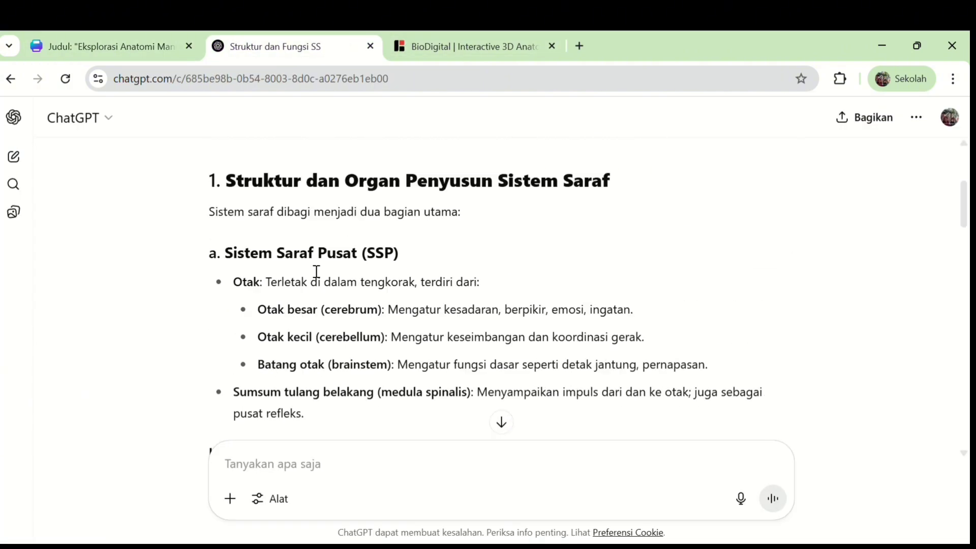
scroll(316, 272, down, 15)
scroll(316, 272, down, 7)
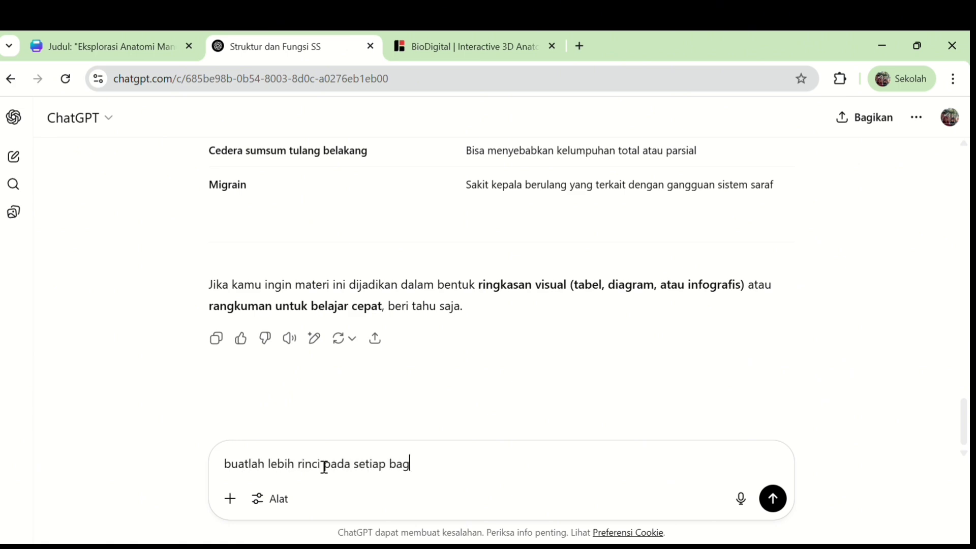
text(nya)
key(Return)
- Switch to the Canva design, place the Cerebrum and Cerebellum sections on page 19, and select its page number
click(84, 43)
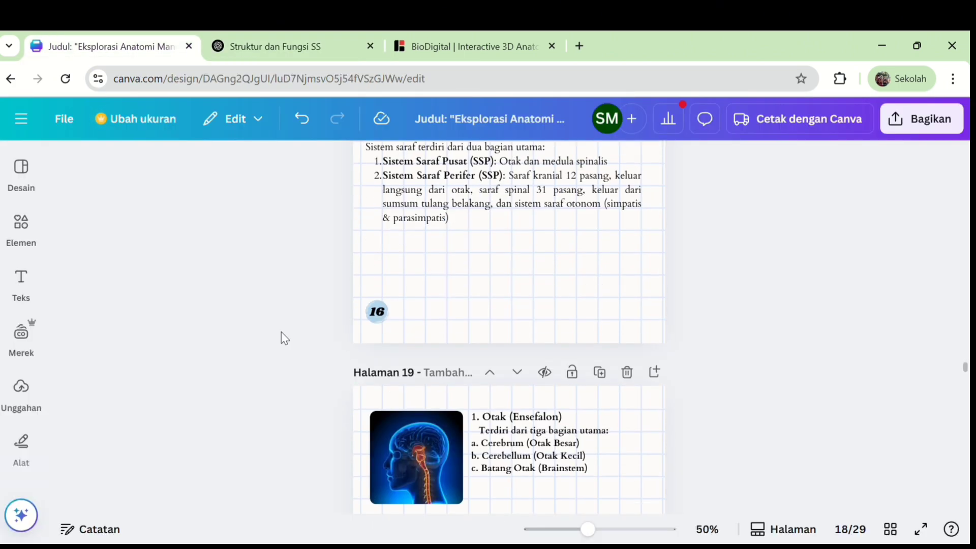
scroll(282, 331, up, 2)
scroll(364, 407, down, 9)
scroll(440, 406, up, 18)
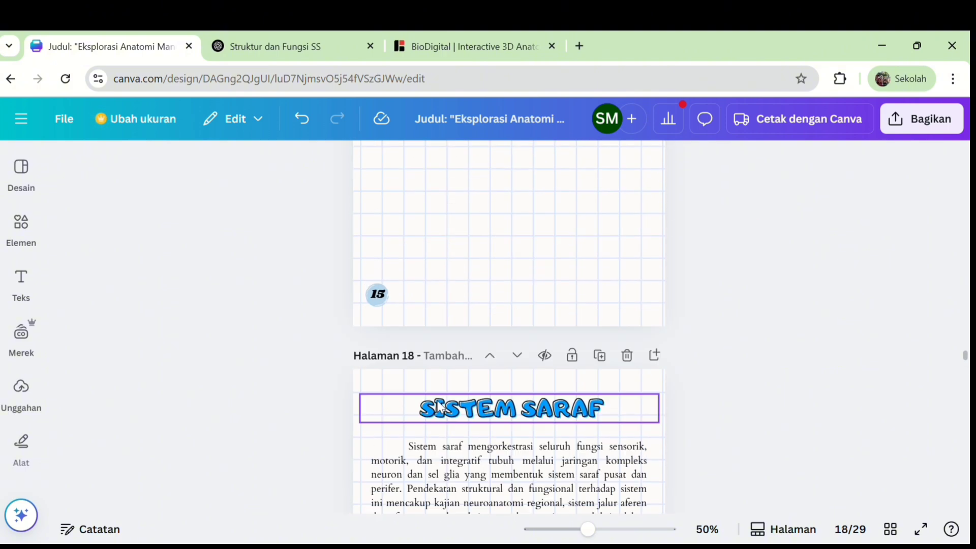
scroll(436, 403, down, 10)
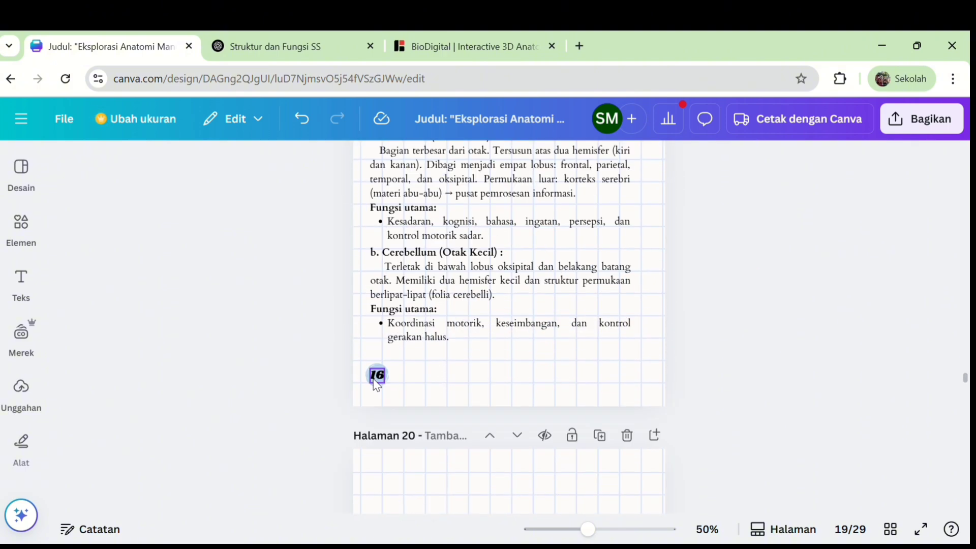
click(379, 377)
- Move the Batang Otak (Brainstem) section to the top of page 20
scroll(377, 383, down, 6)
click(419, 235)
scroll(421, 264, up, 3)
drag(429, 431, 424, 313)
scroll(416, 308, up, 6)
scroll(420, 310, down, 6)
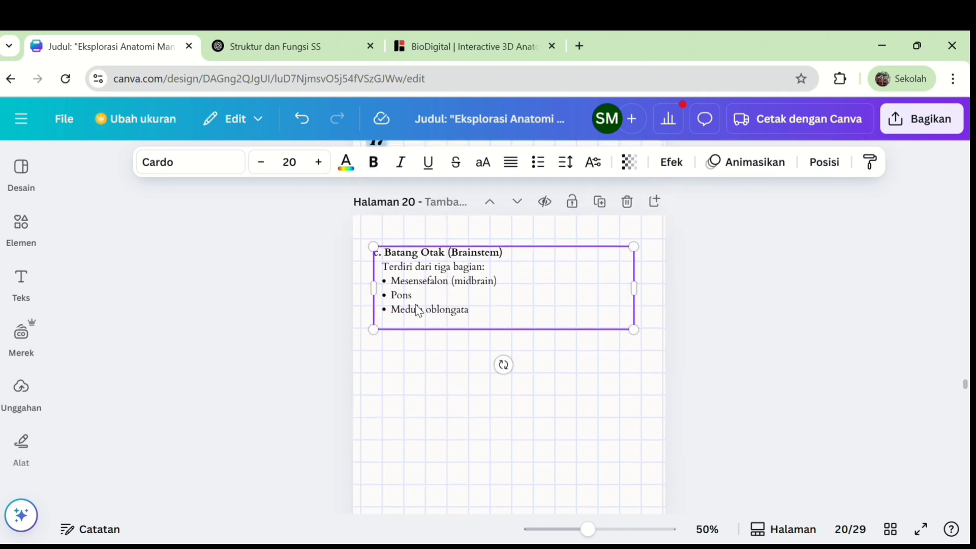
- Copy the Mesensefalon description "refleks visual dan pendengaran" from ChatGPT and add it to the midbrain bullet on page 20
click(321, 42)
scroll(327, 309, down, 12)
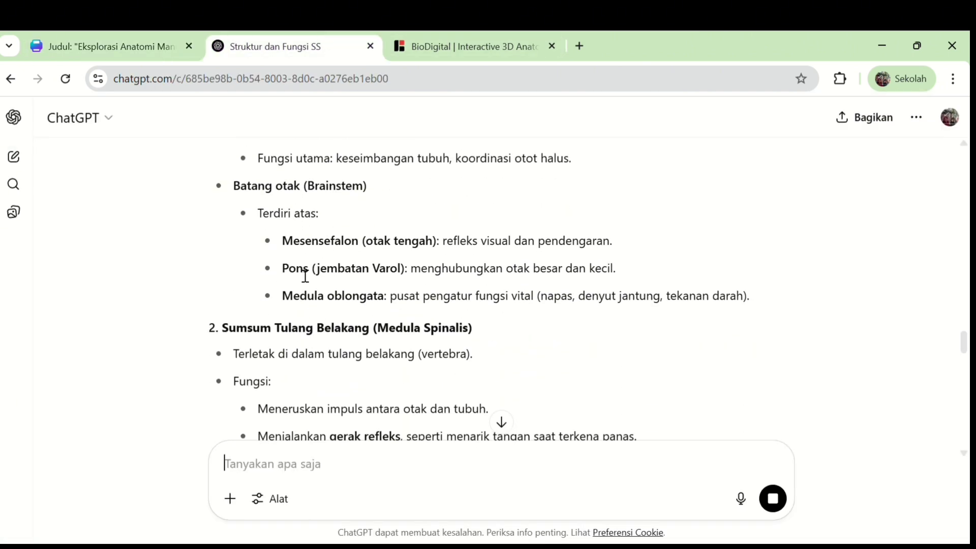
click(148, 51)
click(351, 50)
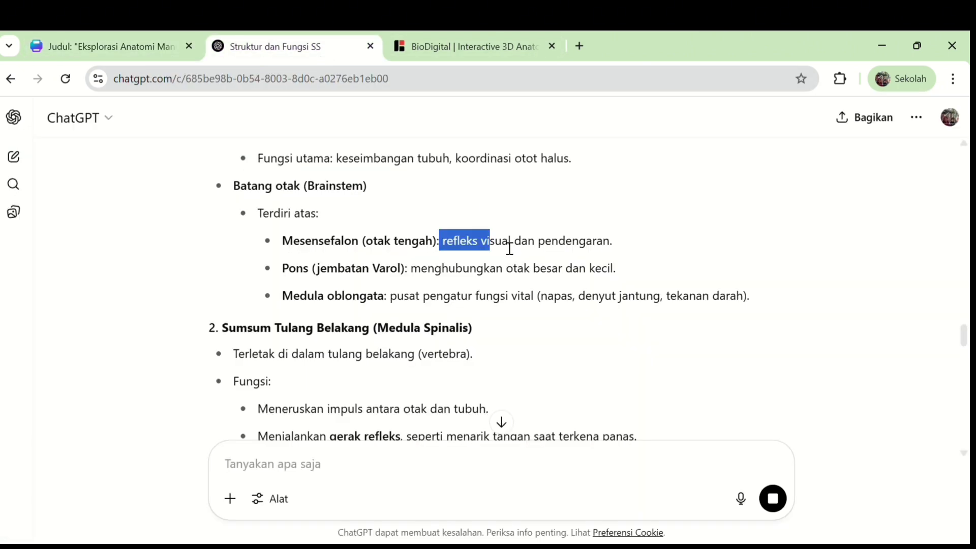
drag(509, 249, 617, 251)
key(ctrl+c)
click(116, 34)
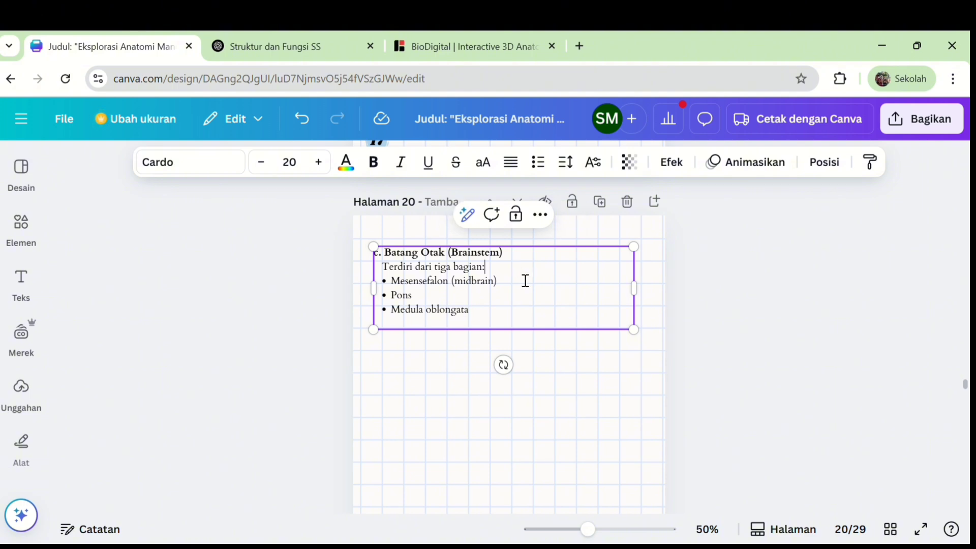
key(ctrl+v)
- Add "menghubungkan otak besar dan kecil" to the Pons bullet and "pusat pengatur fungsi vital (napas, denyut jantung, tekanan darah)" to the Medula oblongata bullet
key(ctrl+Tab)
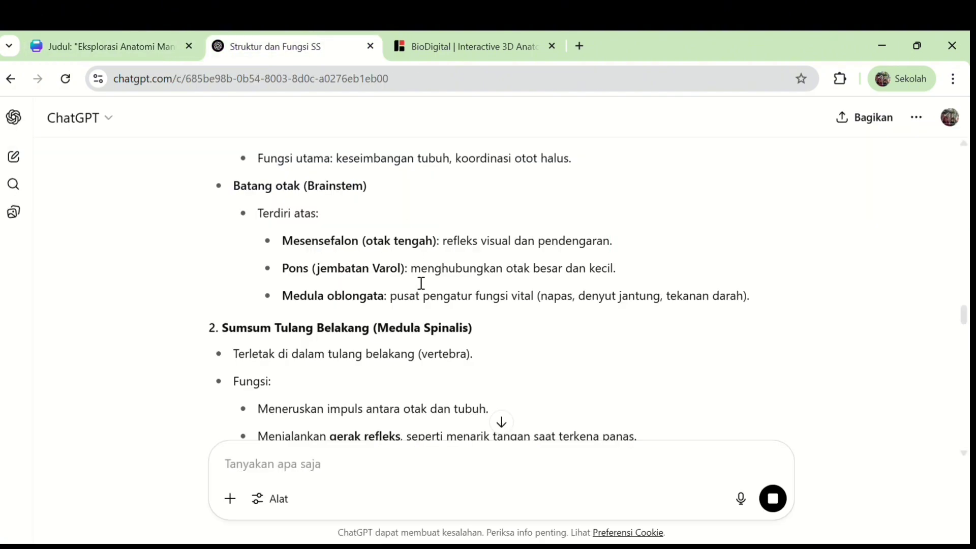
drag(410, 268, 623, 276)
click(136, 46)
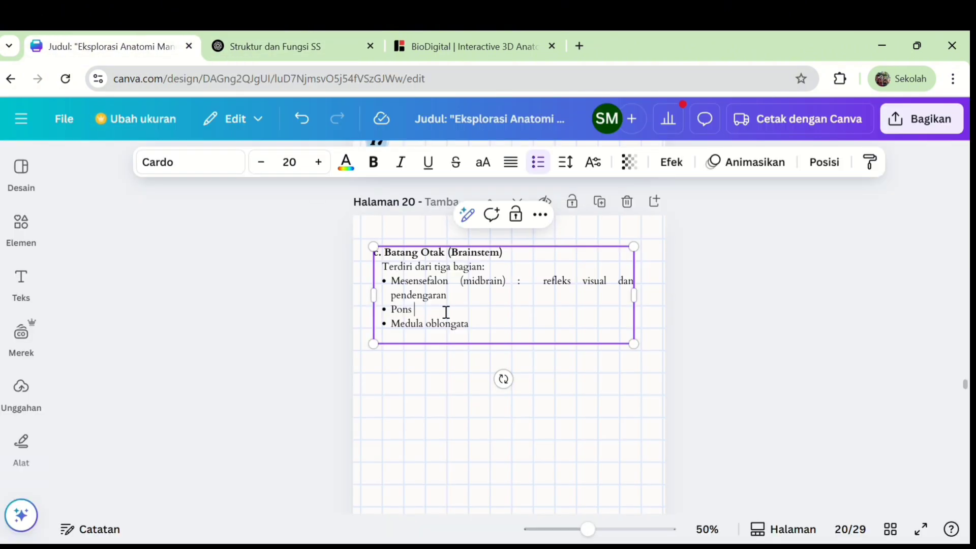
click(309, 46)
drag(391, 296, 754, 296)
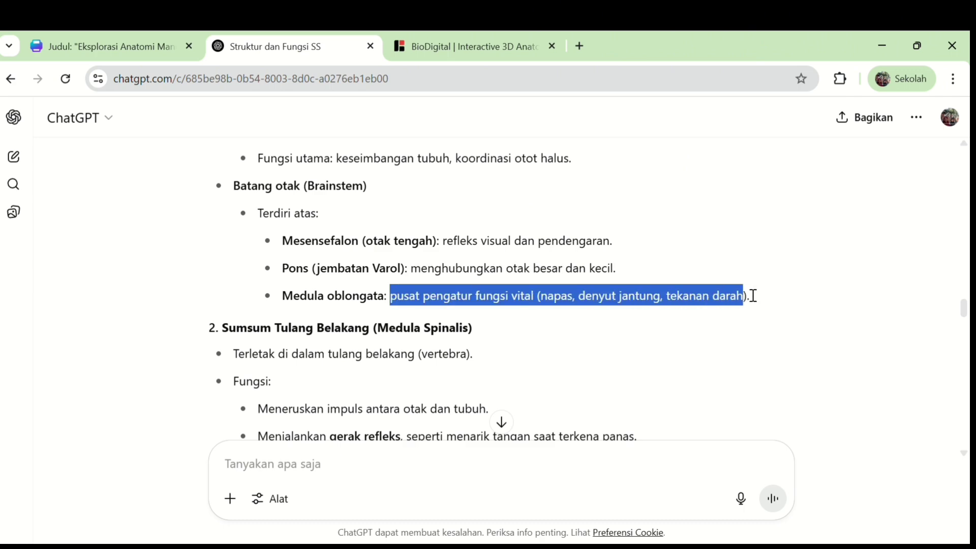
click(175, 54)
text(: pusat pengatur fungsi vital (napas, denyut jantung, tekanan darah))
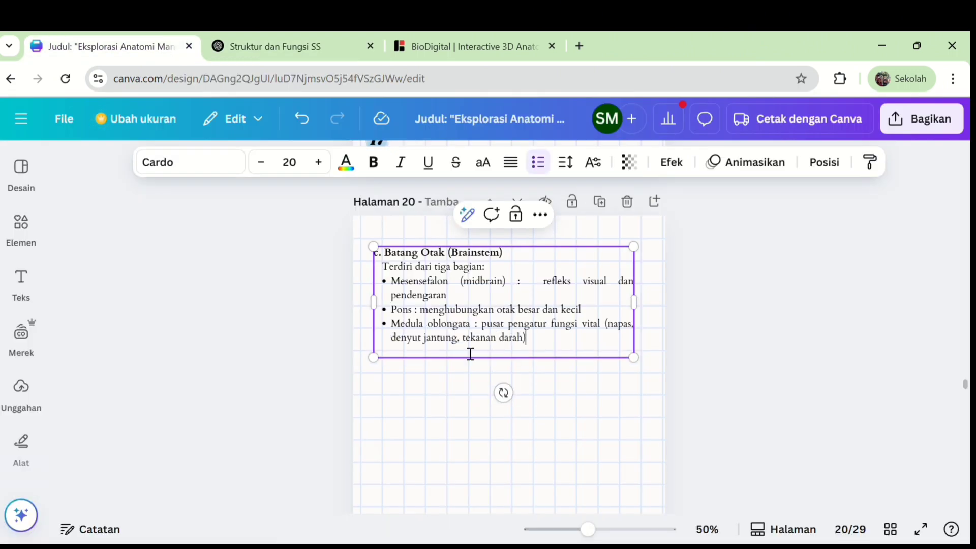
- Move the brainstem's Fungsi utama text from page 21 to page 20, below the Batang Otak list
scroll(465, 356, down, 8)
scroll(457, 350, up, 4)
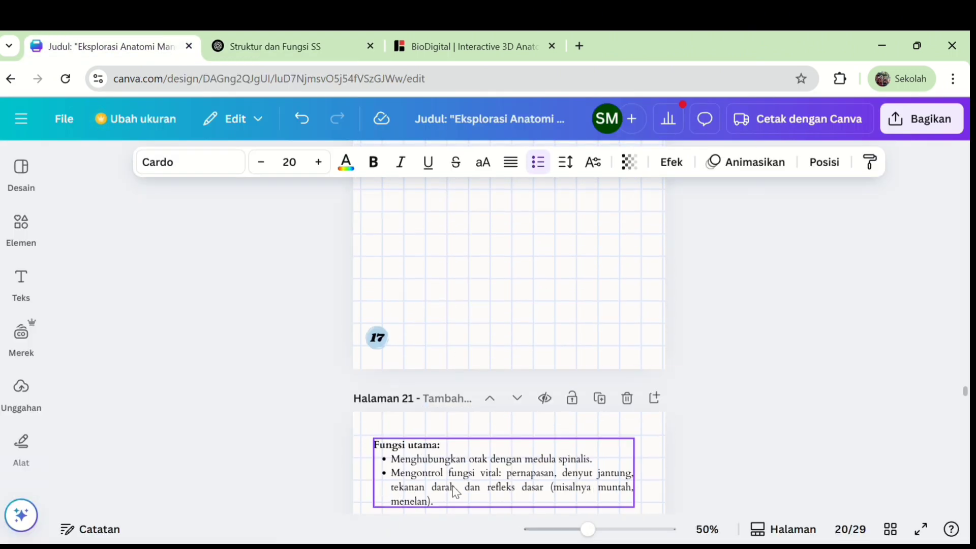
drag(445, 487, 480, 368)
- Delete the added descriptions from the Medula oblongata, Pons and Mesensefalon bullets
double_click(490, 295)
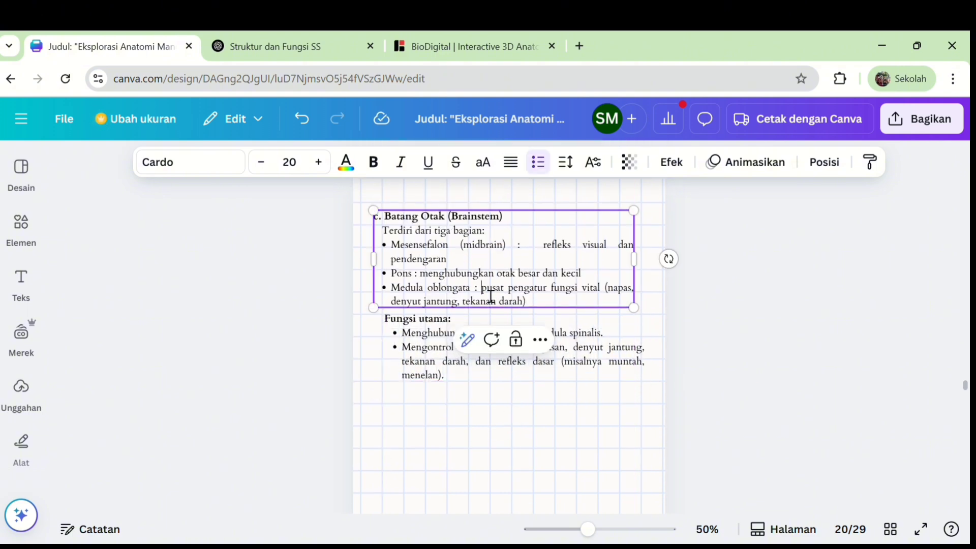
drag(482, 289, 529, 305)
key(BackSpace)
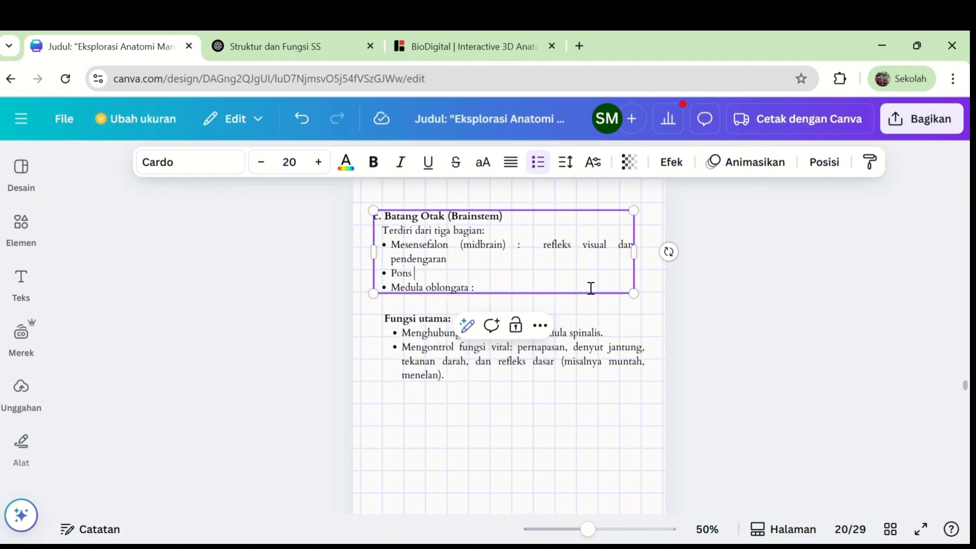
key(BackSpace)
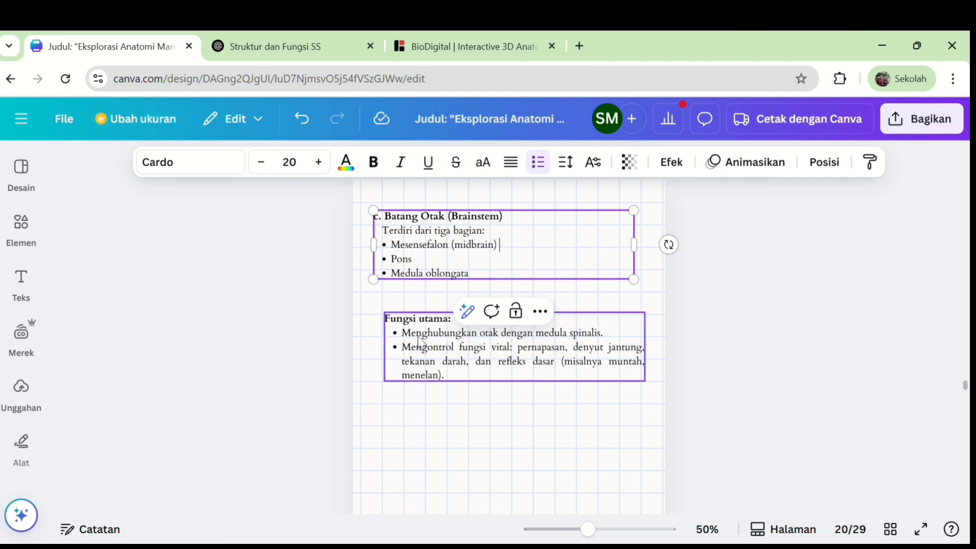
- Move Fungsi utama up under the brainstem list, and place the spine picture with the Medula Spinalis text beside it below on page 20
drag(421, 343, 424, 319)
scroll(429, 350, down, 5)
drag(436, 401, 429, 157)
drag(515, 371, 501, 165)
scroll(571, 281, up, 6)
drag(421, 488, 428, 359)
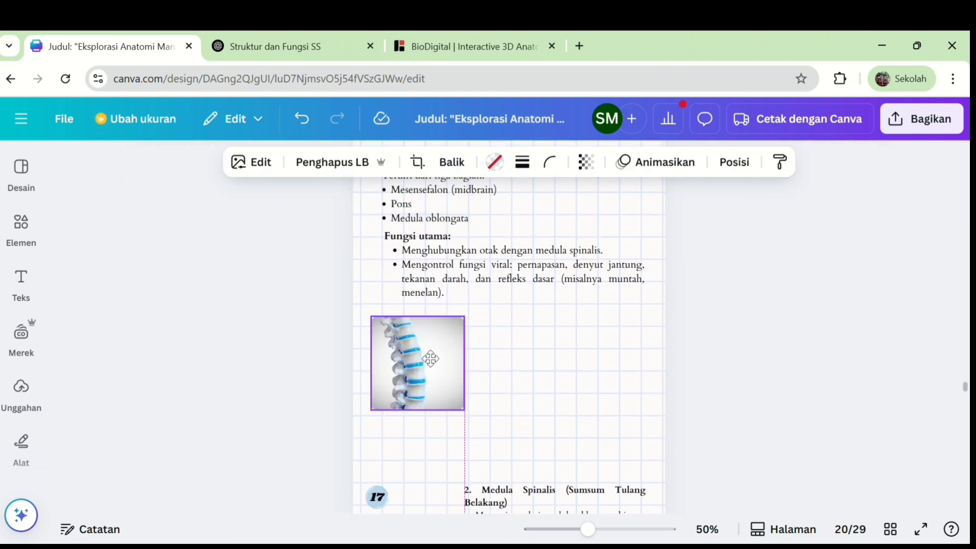
drag(538, 503, 544, 340)
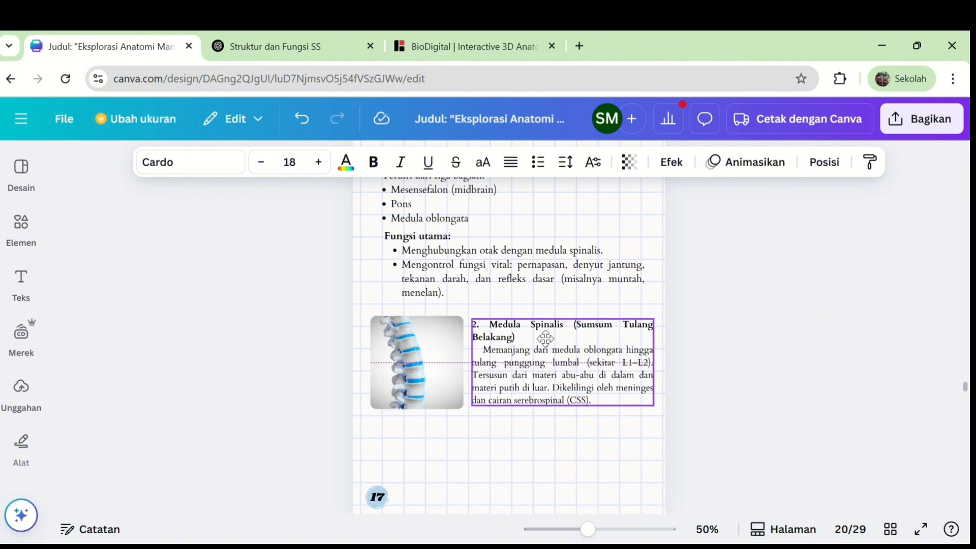
- Move the Medula Spinalis Fungsi utama text under the spine picture on page 20, and select that page's number
scroll(542, 338, down, 6)
drag(476, 414, 462, 244)
scroll(493, 254, up, 3)
scroll(698, 361, down, 7)
scroll(588, 440, up, 14)
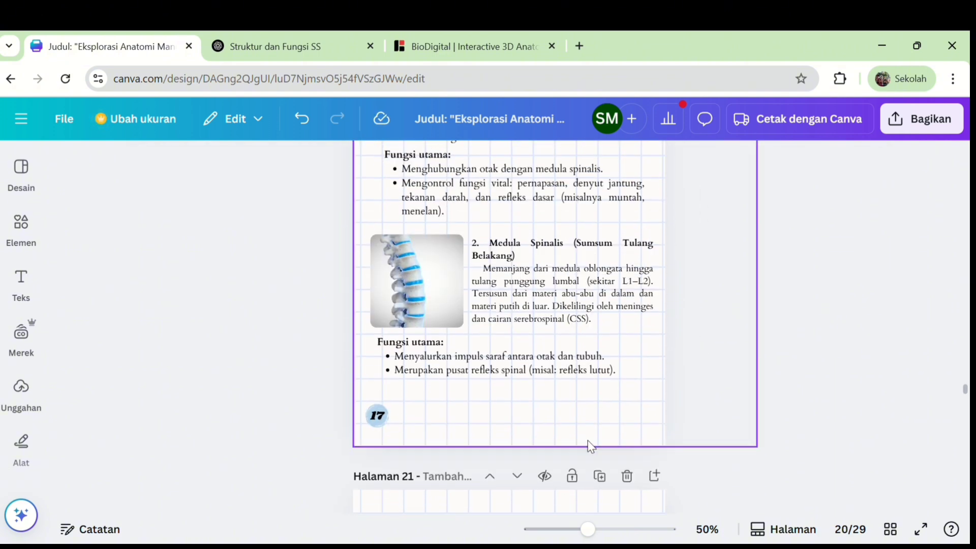
scroll(517, 480, down, 5)
click(377, 405)
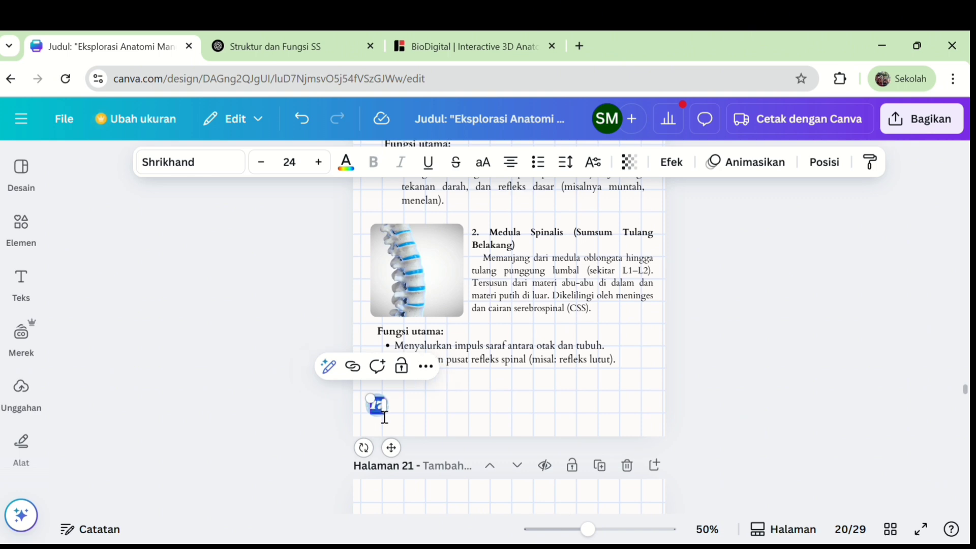
- Duplicate the Contoh text box on page 22 and place the copy below the Saraf Spinal paragraph
scroll(377, 414, down, 3)
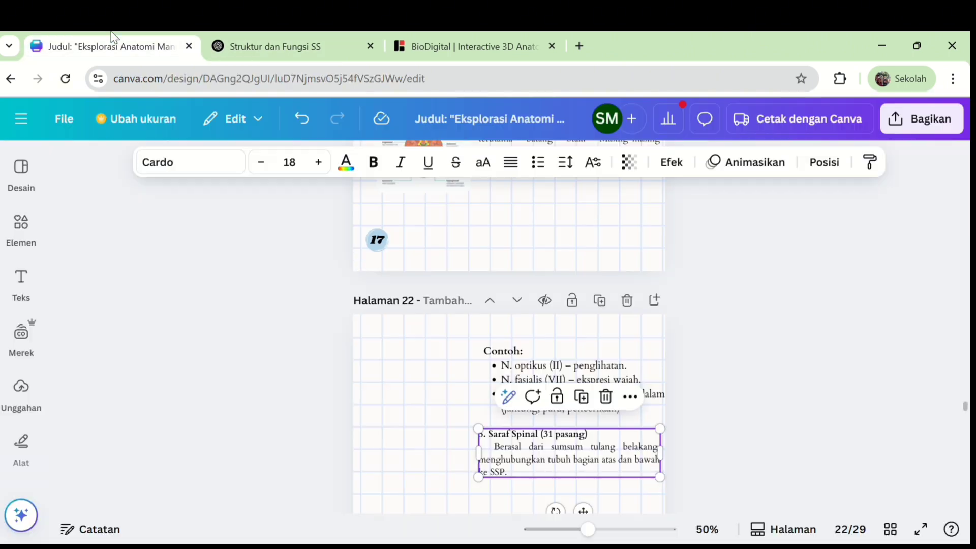
scroll(525, 357, down, 2)
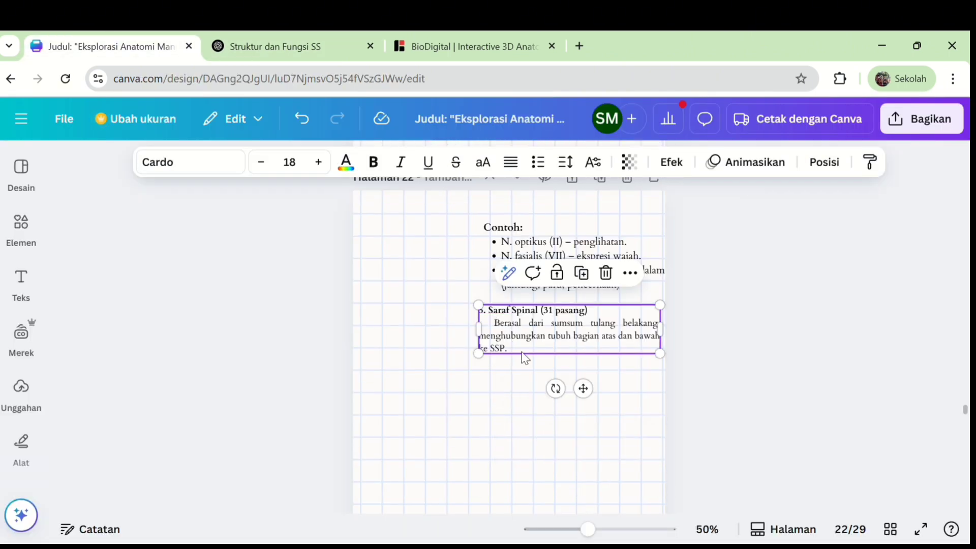
click(535, 410)
click(532, 275)
click(587, 321)
drag(526, 257, 526, 397)
- Replace the copied Contoh list with "Terbagi menjadi:" and non-bold bullets for 8 pasang servikal, 12 torakal, 5 lumbal, 5 sakral and 1 koksigeal
double_click(526, 397)
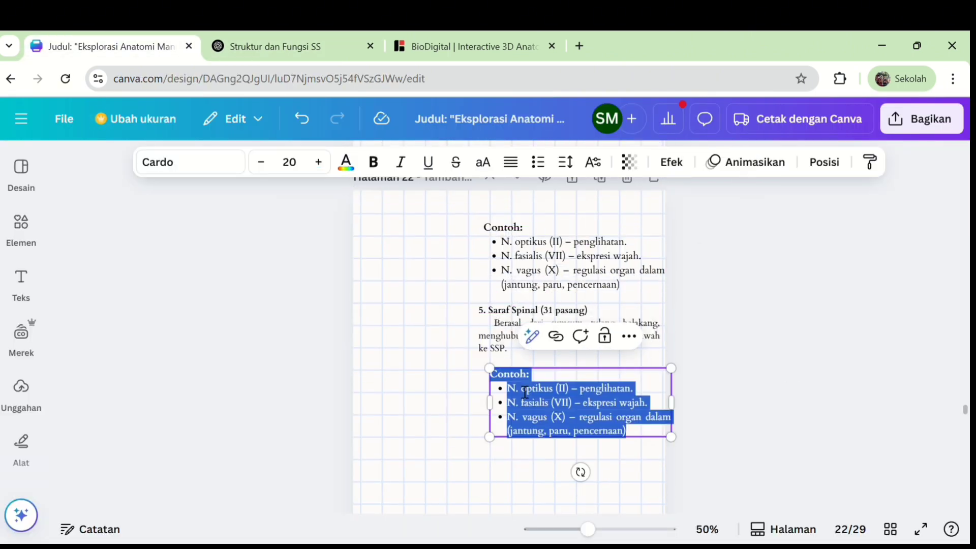
text(Terbagi menjadi: 8 pasang servikal 12 pasang torakal 5 pasang lumbal 5 pasang sakral 1 pasang koksigeal)
shift+click(610, 456)
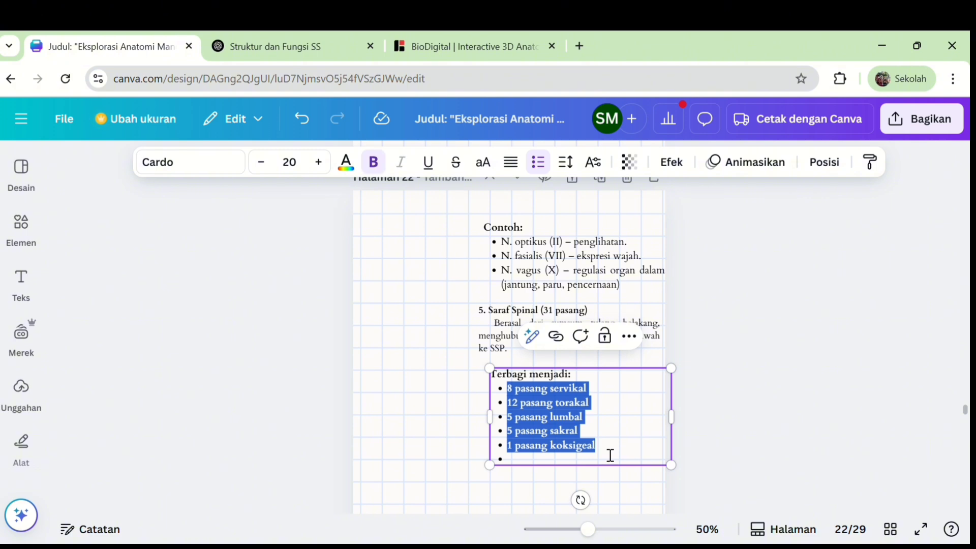
key(ctrl+b)
- Delete the empty last bullet of the Terbagi menjadi list and line its text box up under the Saraf Spinal paragraph
click(564, 463)
key(BackSpace)
key(BackSpace)
click(797, 397)
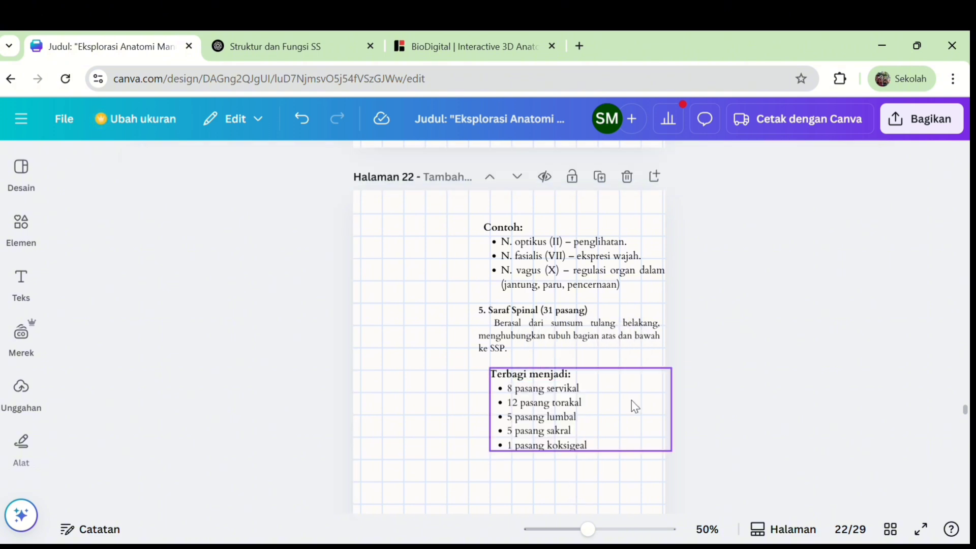
drag(605, 411, 593, 413)
- Search the design elements for "saraf spinal" and show only photos
click(21, 224)
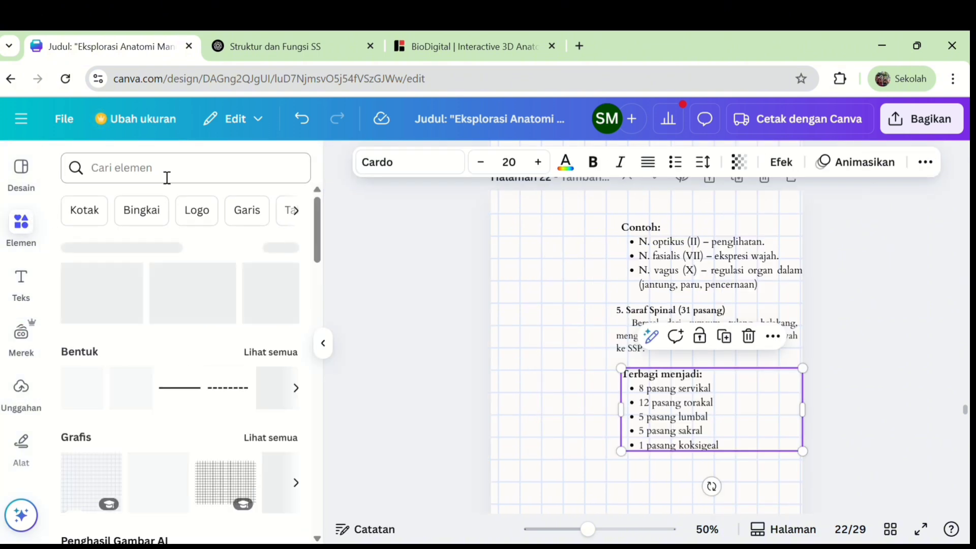
click(167, 177)
text(saraf spinal)
key(Return)
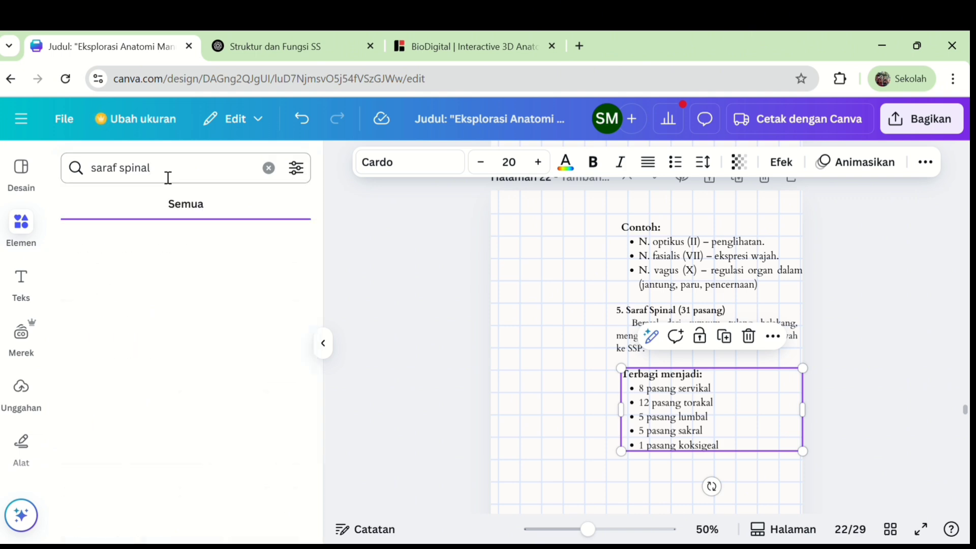
click(168, 204)
- Copy the cranial nerves picture from page 21, place it beside Saraf Spinal on page 22, and replace its image with the glowing spinal cord photo
scroll(567, 406, up, 5)
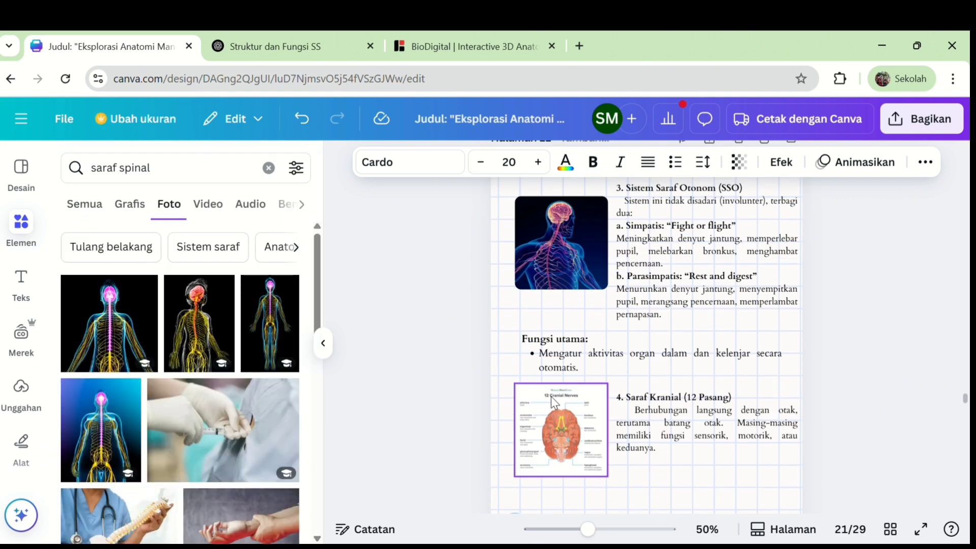
click(567, 432)
scroll(566, 358, down, 3)
drag(566, 286, 578, 495)
scroll(578, 496, down, 5)
scroll(587, 254, up, 1)
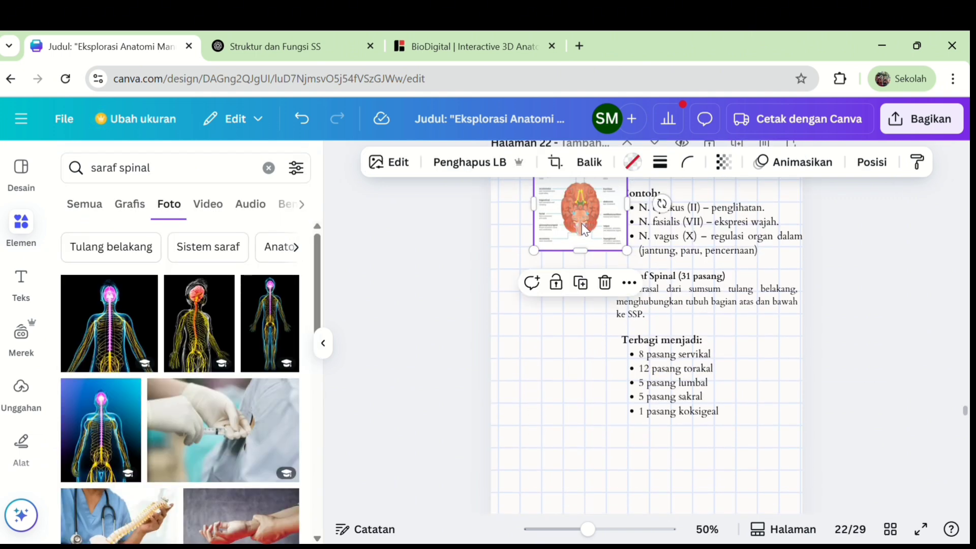
drag(589, 233, 572, 350)
drag(130, 328, 559, 326)
scroll(588, 396, down, 2)
click(674, 358)
- Switch to ChatGPT and copy the Saraf kranial & spinal function "Menghubungkan otak & tubuh (sensorik dan motorik)" from the summary table
key(ctrl+Tab)
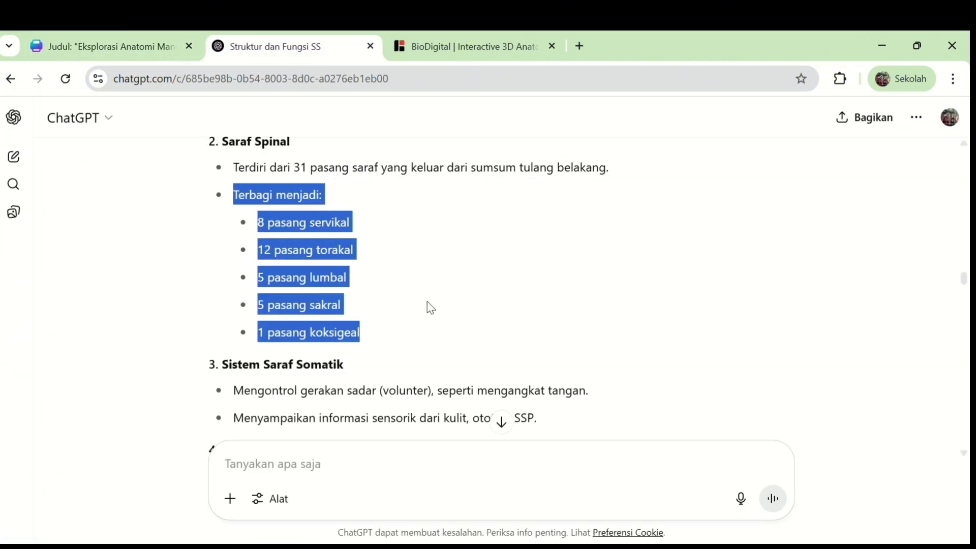
scroll(429, 307, down, 6)
scroll(429, 306, down, 5)
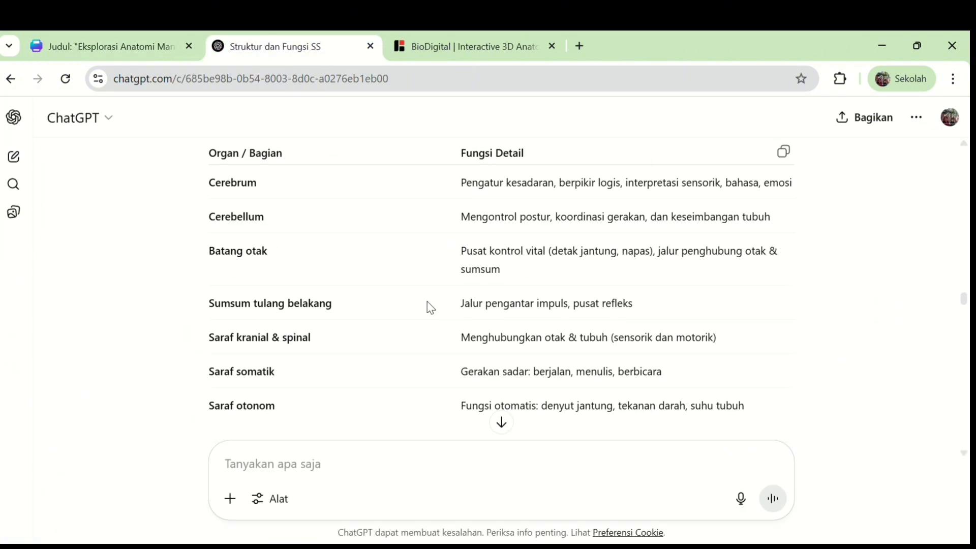
scroll(473, 325, up, 1)
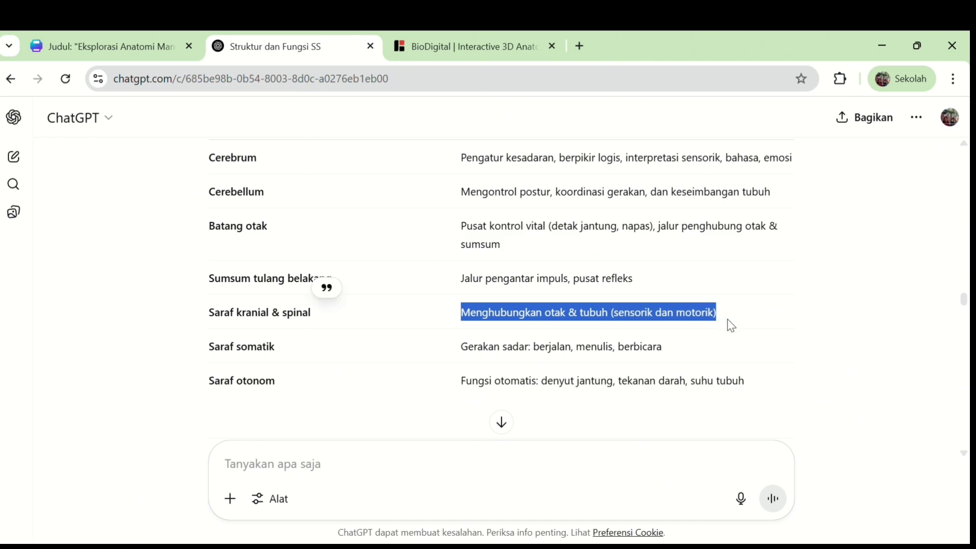
click(110, 46)
- Return to Canva and duplicate the Saraf Spinal text box on page 22
scroll(475, 284, up, 4)
scroll(475, 285, down, 3)
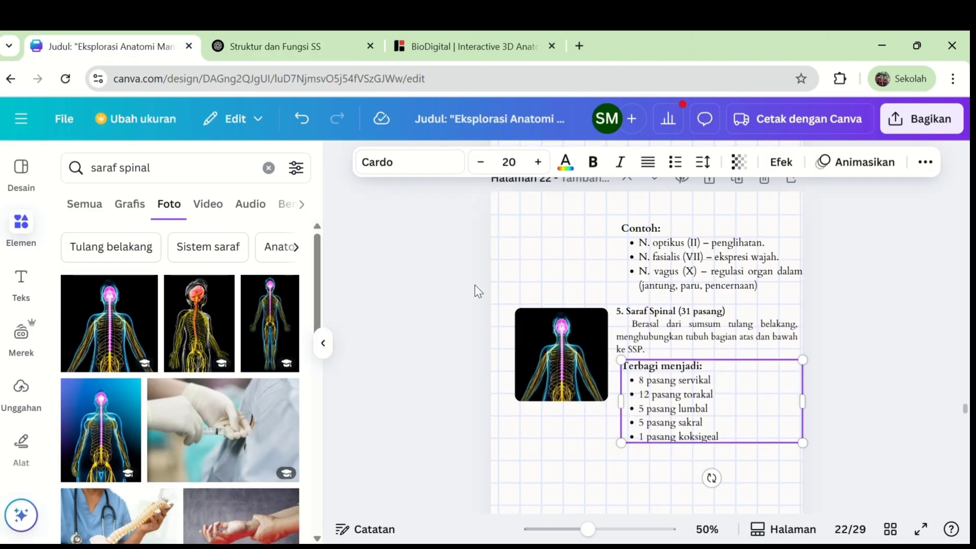
scroll(475, 284, down, 2)
click(639, 273)
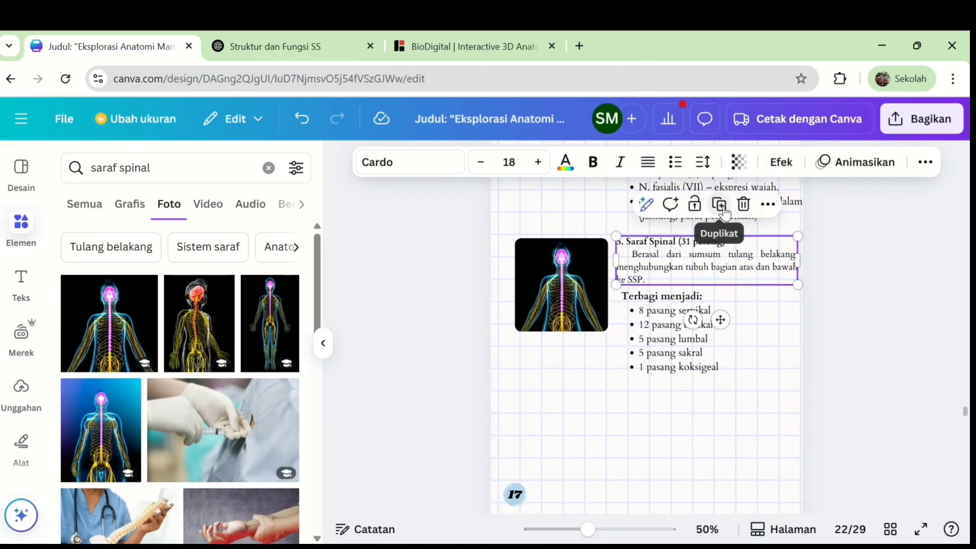
click(718, 205)
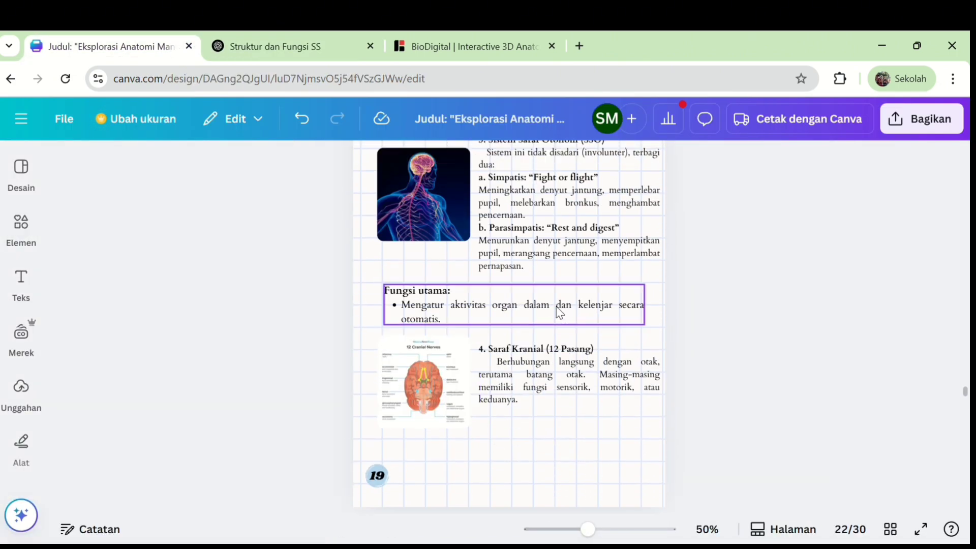
- Download all 30 pages of the e-book as a PDF Standar file
scroll(559, 312, up, 5)
scroll(559, 312, up, 15)
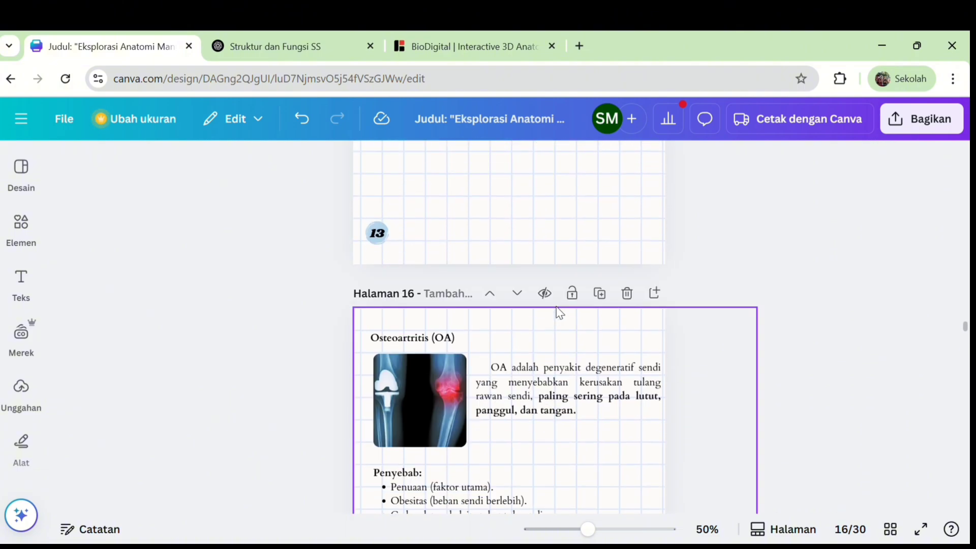
scroll(559, 312, up, 15)
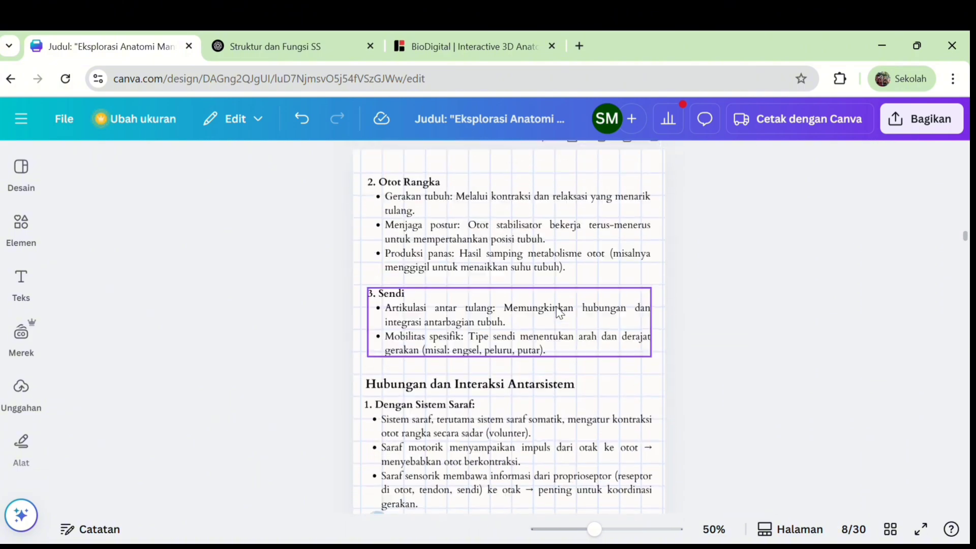
scroll(556, 312, up, 5)
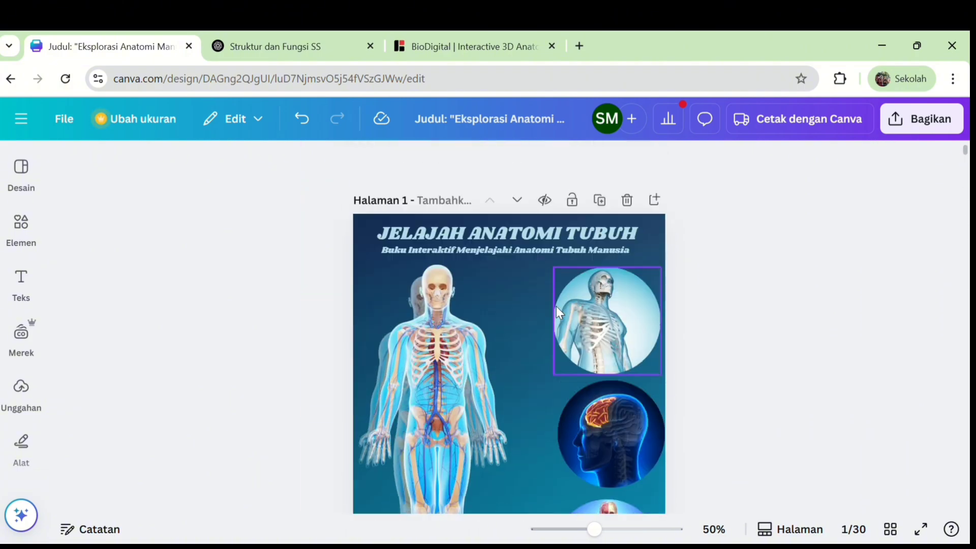
click(919, 122)
click(694, 438)
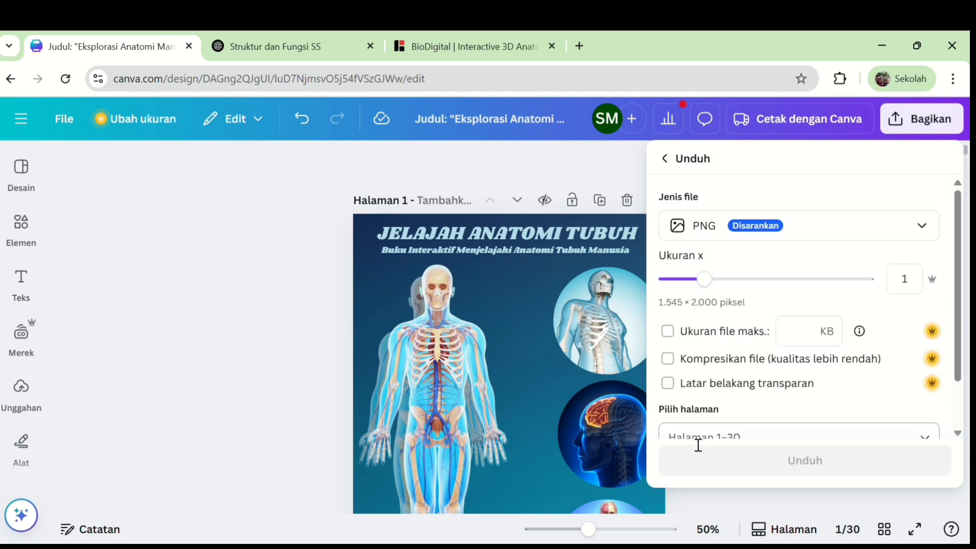
click(910, 228)
click(776, 382)
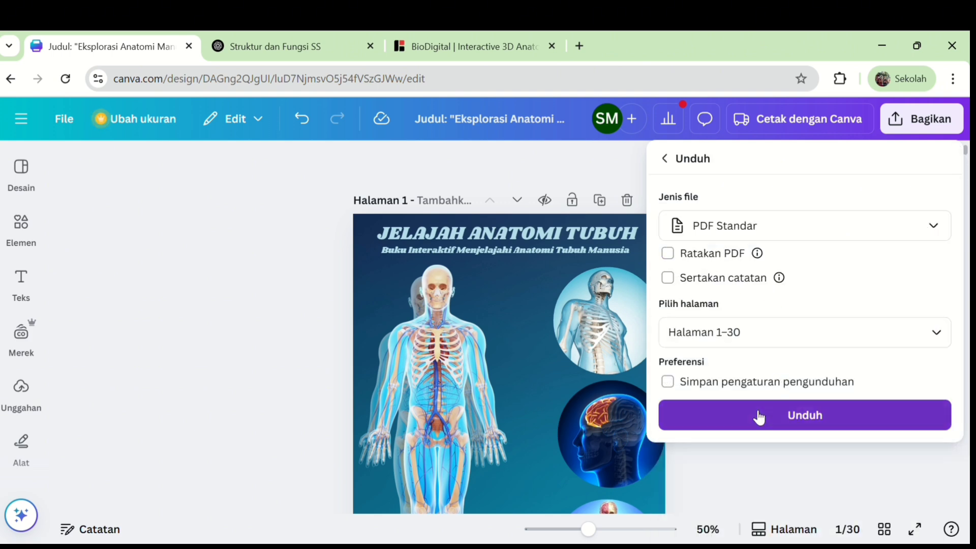
click(757, 414)
- Search Google for "flipbook" in a new tab and open Issuu's Convert PDF To Flipbook result
click(579, 45)
click(557, 82)
text(flib)
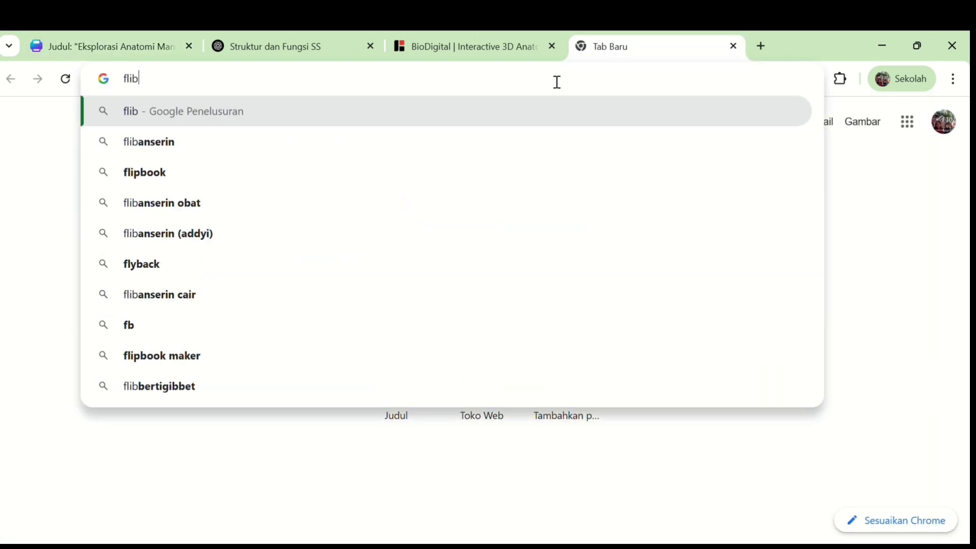
click(499, 173)
click(202, 288)
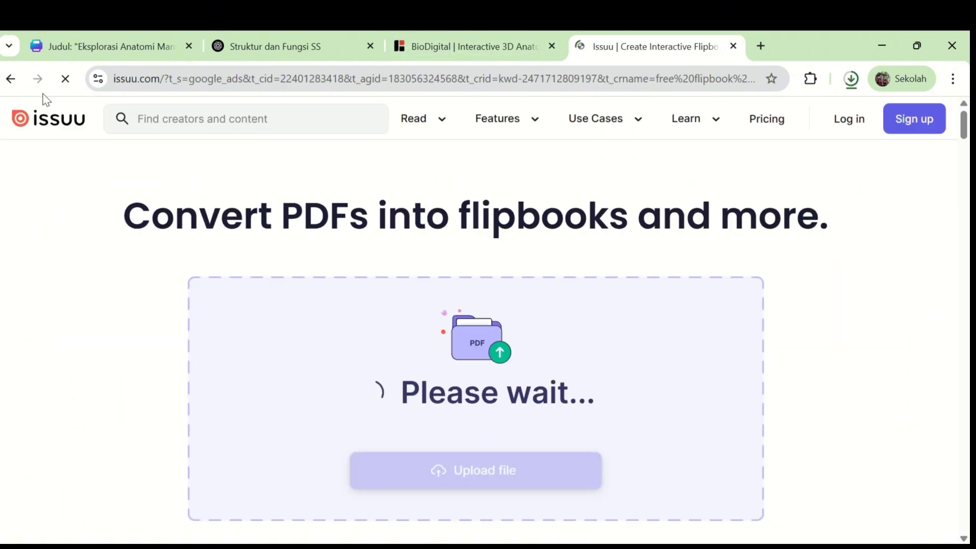
- Go back to the flipbook search results, look through them, and reopen Issuu's Convert PDF To Flipbook result
click(11, 78)
scroll(257, 261, down, 15)
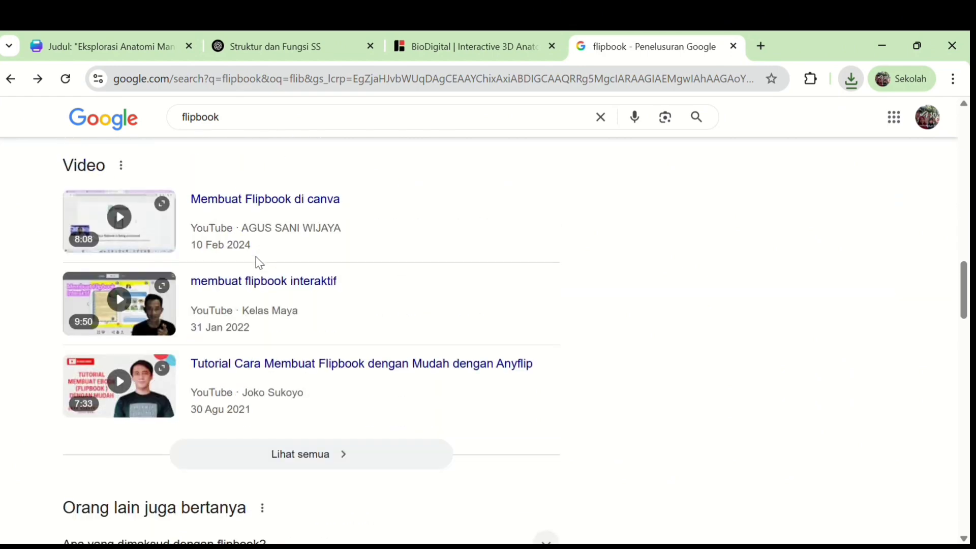
scroll(259, 262, up, 15)
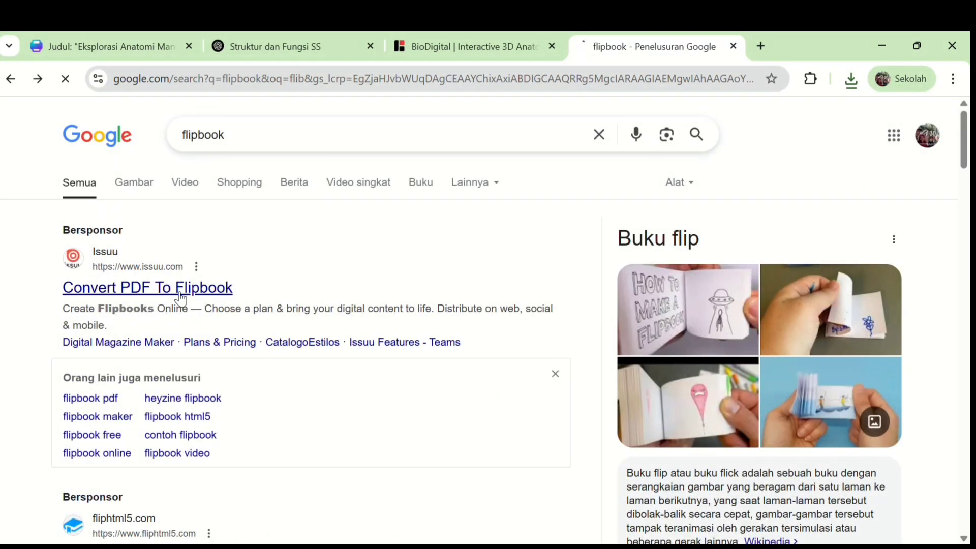
click(180, 299)
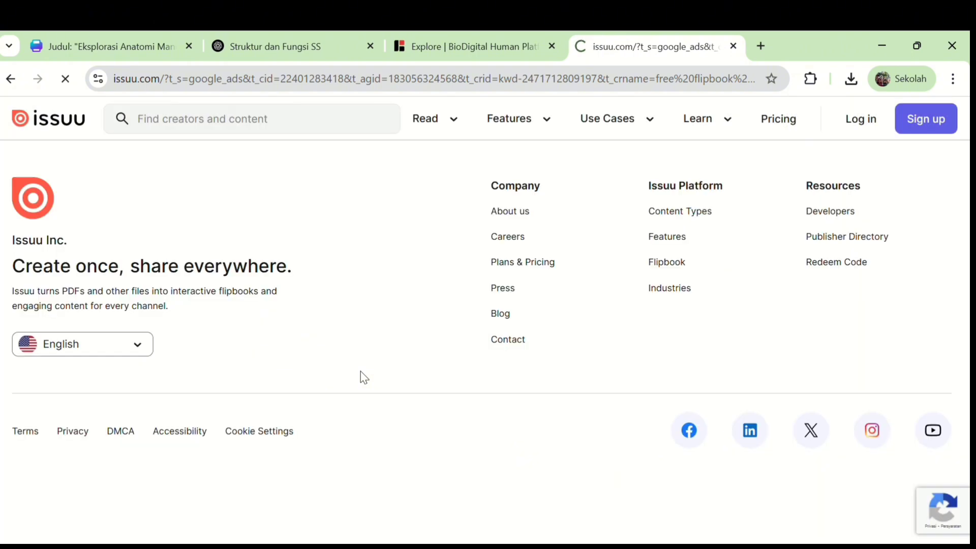
- Page through Issuu's flipbook preview of the anatomy e-book, from the cover through the musculoskeletal pages, to check how it looks
scroll(361, 372, down, 8)
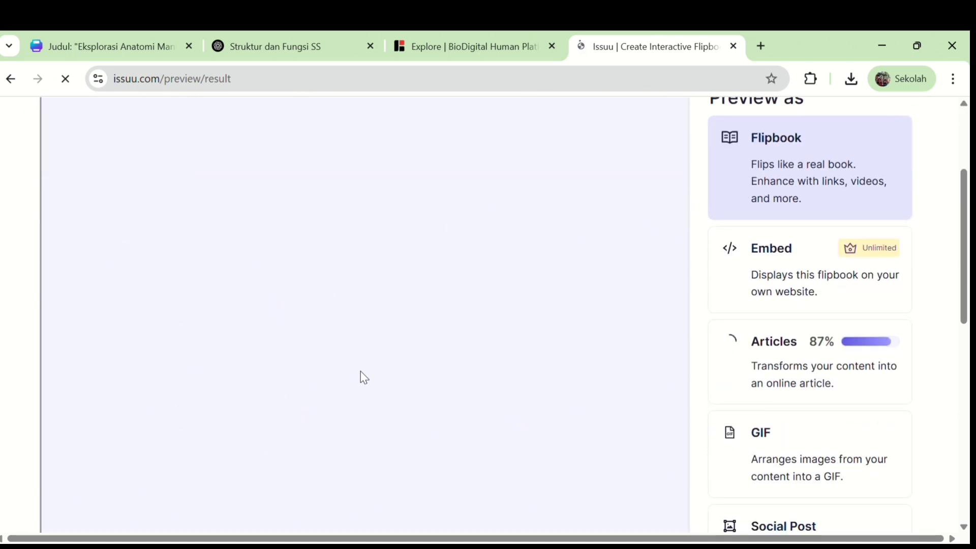
scroll(361, 372, up, 7)
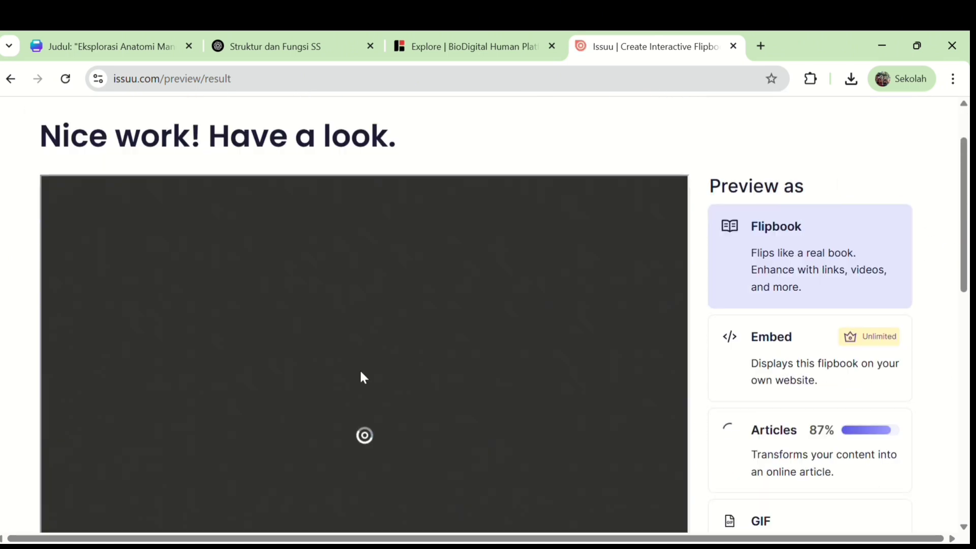
scroll(361, 372, down, 3)
scroll(360, 377, up, 1)
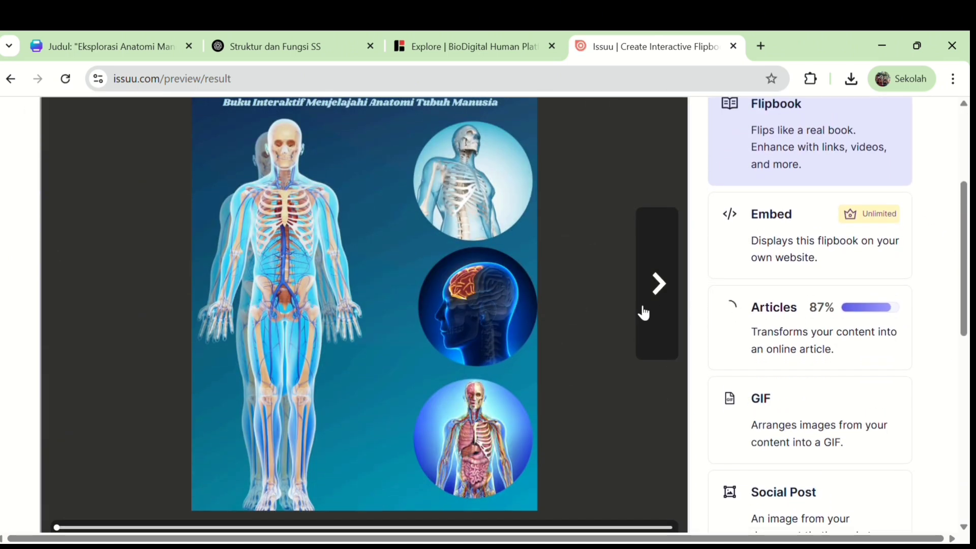
click(660, 309)
click(664, 309)
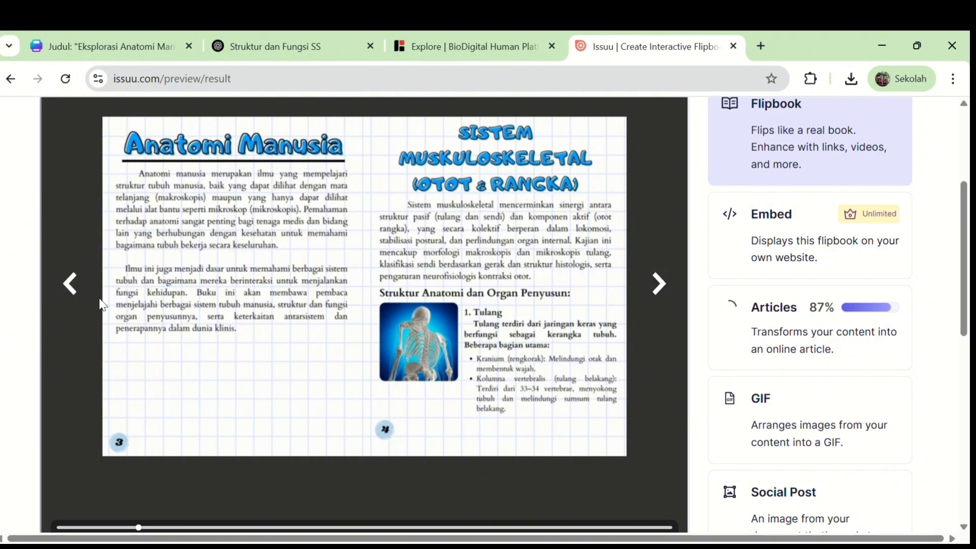
click(83, 299)
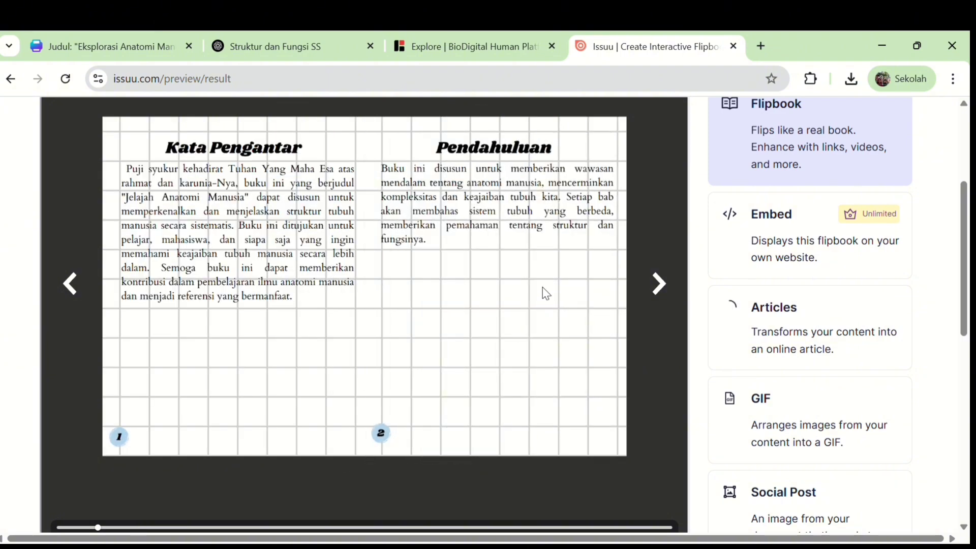
click(661, 290)
click(663, 293)
click(662, 294)
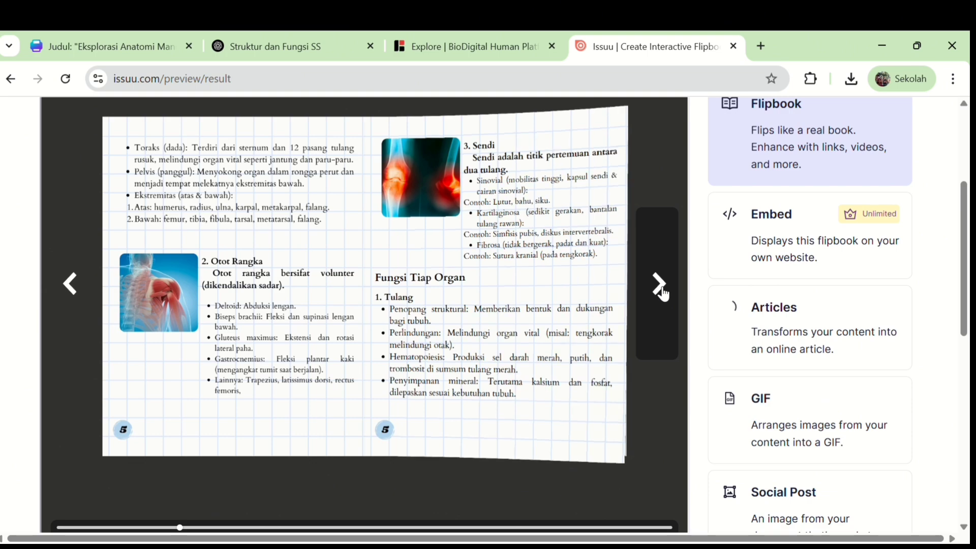
click(660, 292)
scroll(425, 322, down, 1)
scroll(426, 327, up, 1)
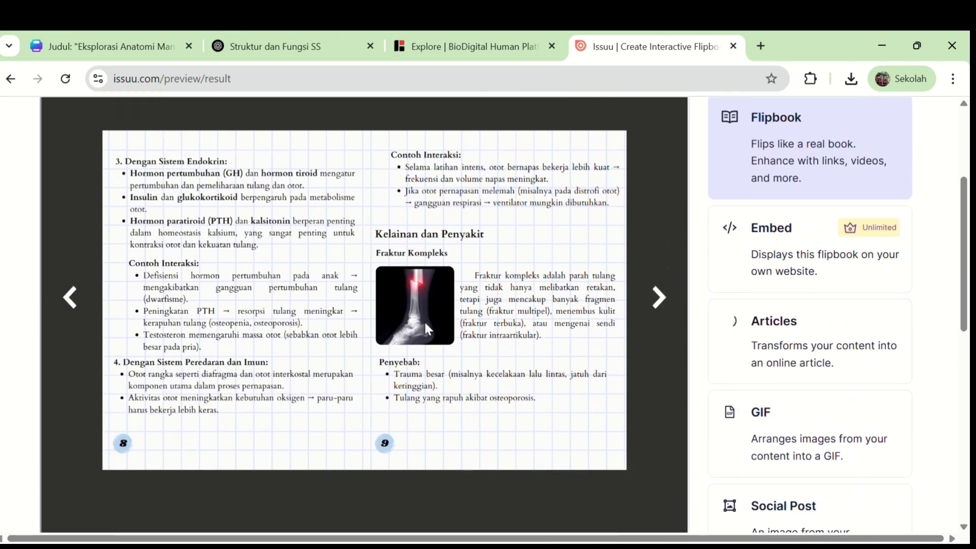
scroll(590, 295, down, 3)
scroll(590, 295, up, 3)
click(656, 305)
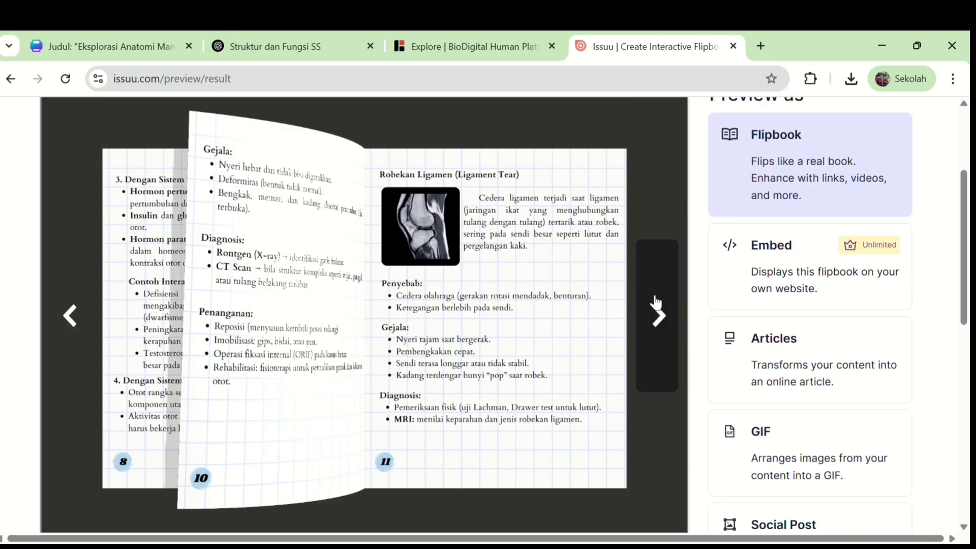
click(655, 304)
- Switch to the BioDigital site, accept its cookies, and go through the welcome slides to the last one
click(463, 46)
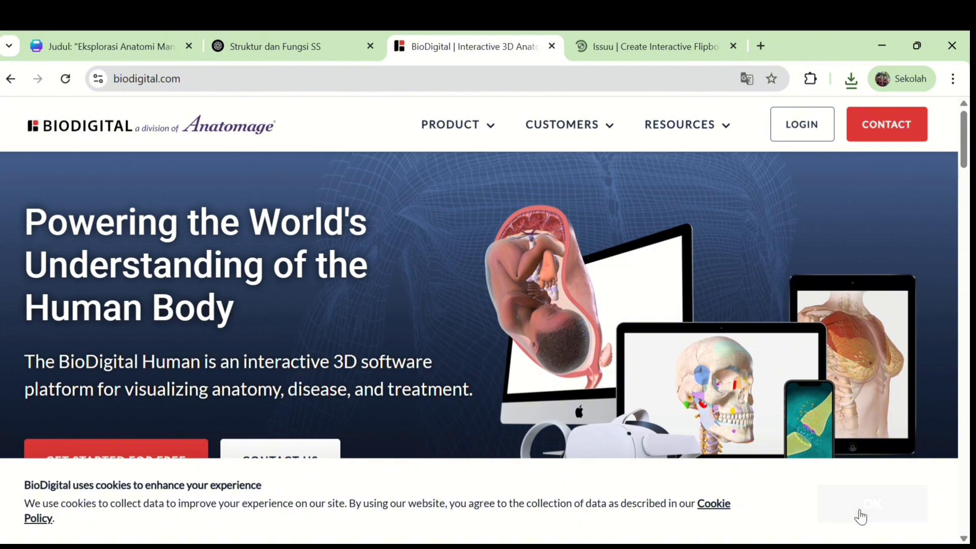
click(860, 514)
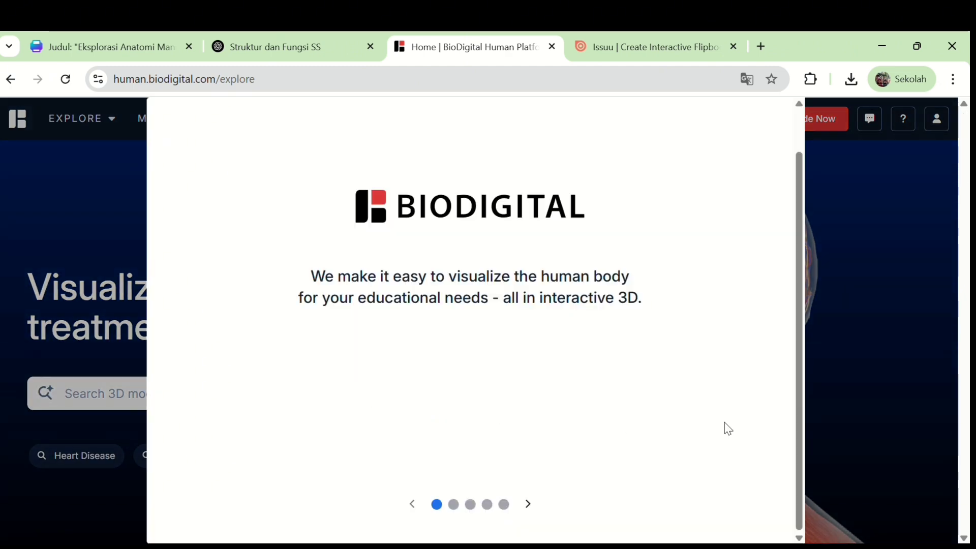
click(526, 505)
click(527, 505)
click(527, 505)
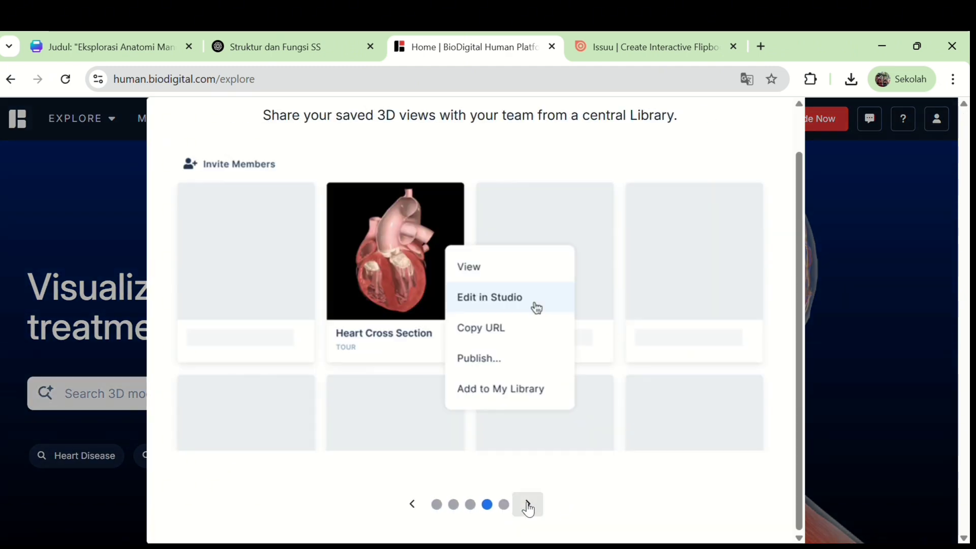
click(526, 505)
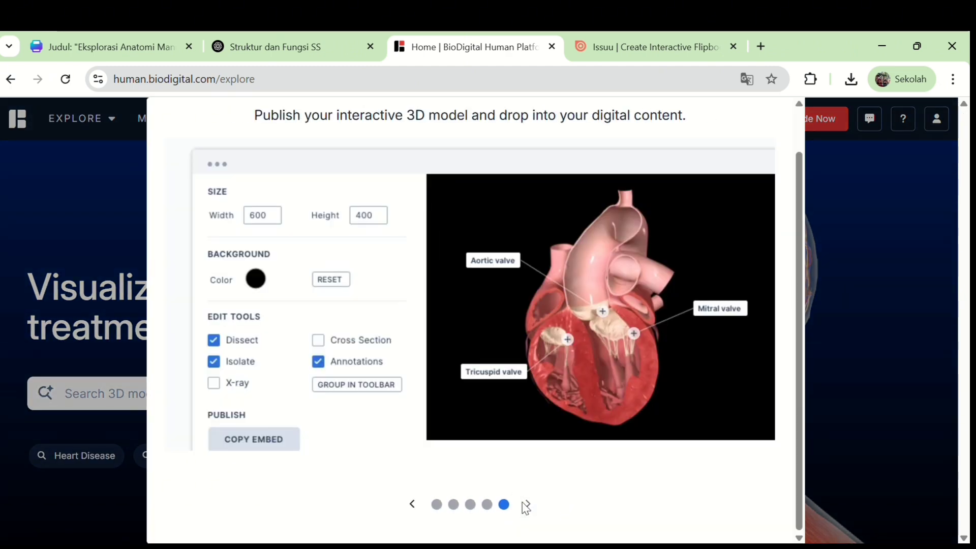
- Close the welcome slides and open the Explore library showing all models
click(833, 414)
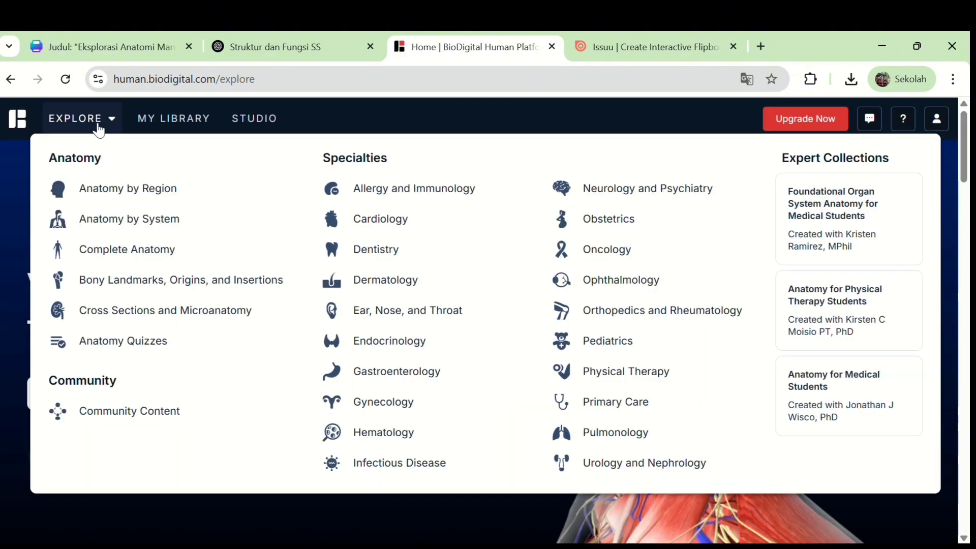
click(96, 126)
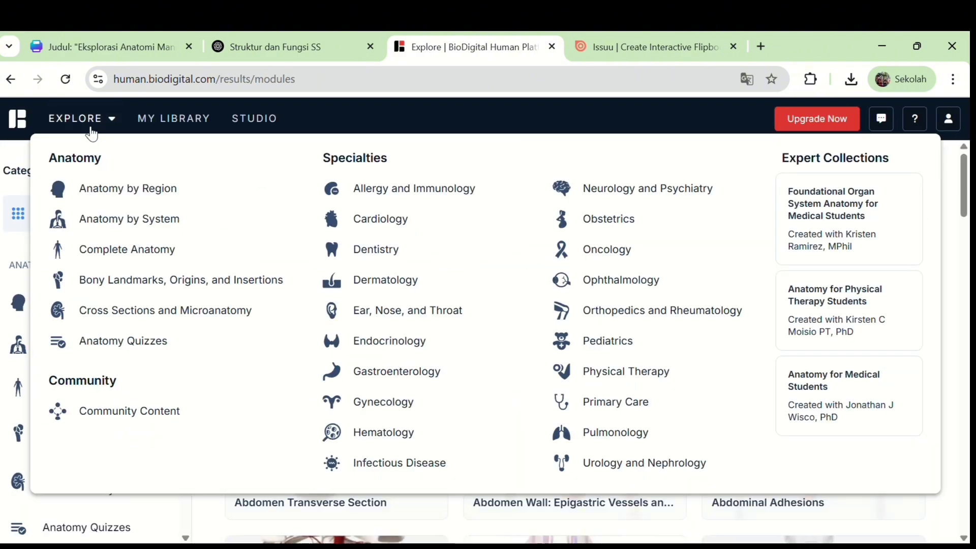
click(89, 123)
scroll(108, 314, down, 1)
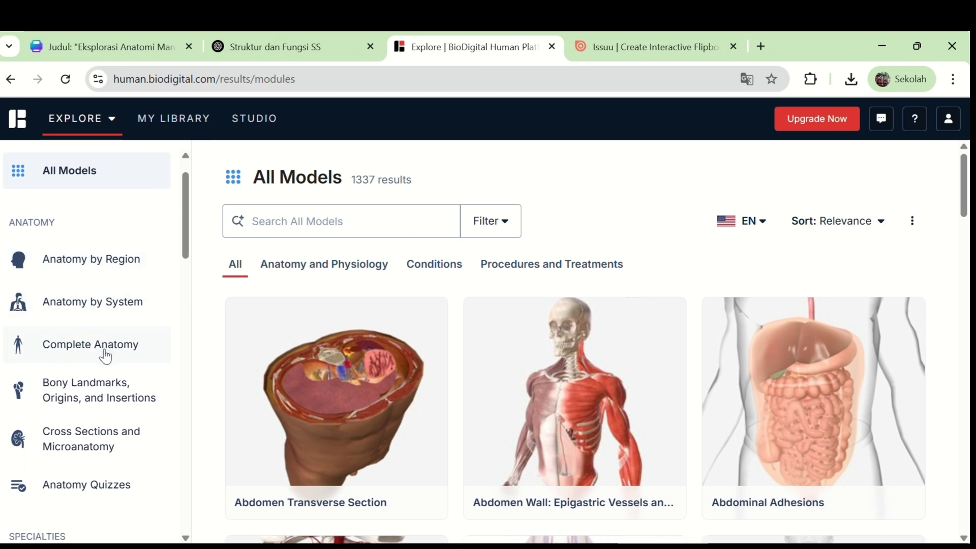
- Browse the Anatomy by Region, Anatomy by System and Complete Anatomy categories to see which models they offer
click(105, 355)
click(98, 274)
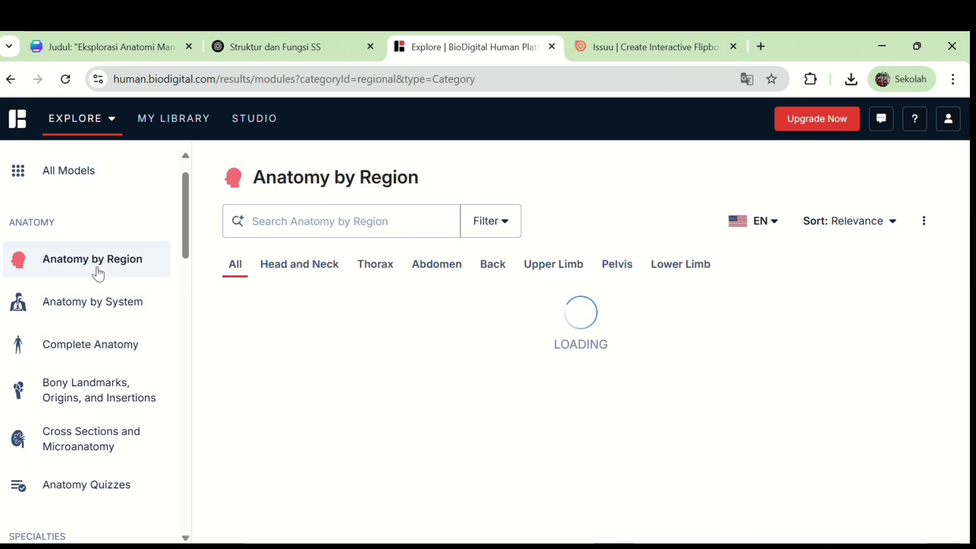
click(104, 304)
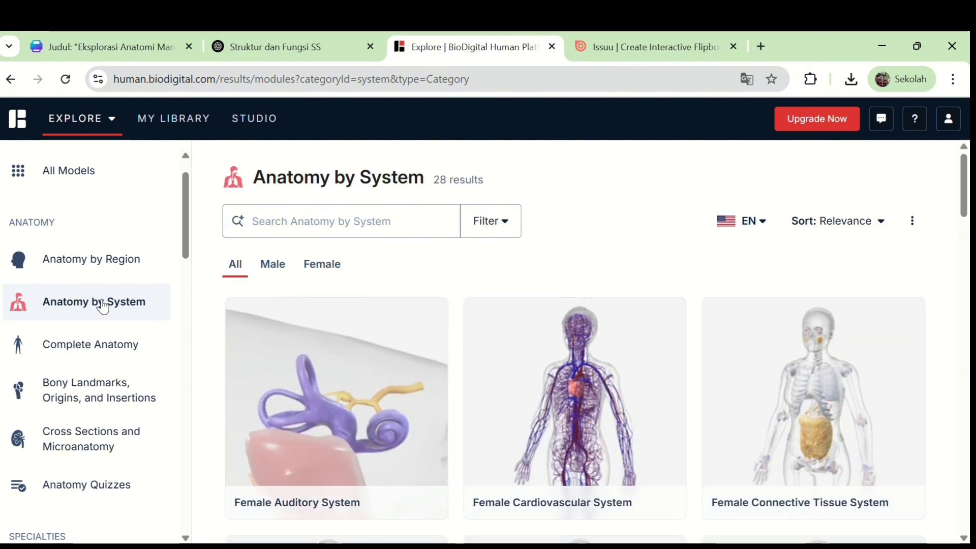
scroll(333, 446, down, 2)
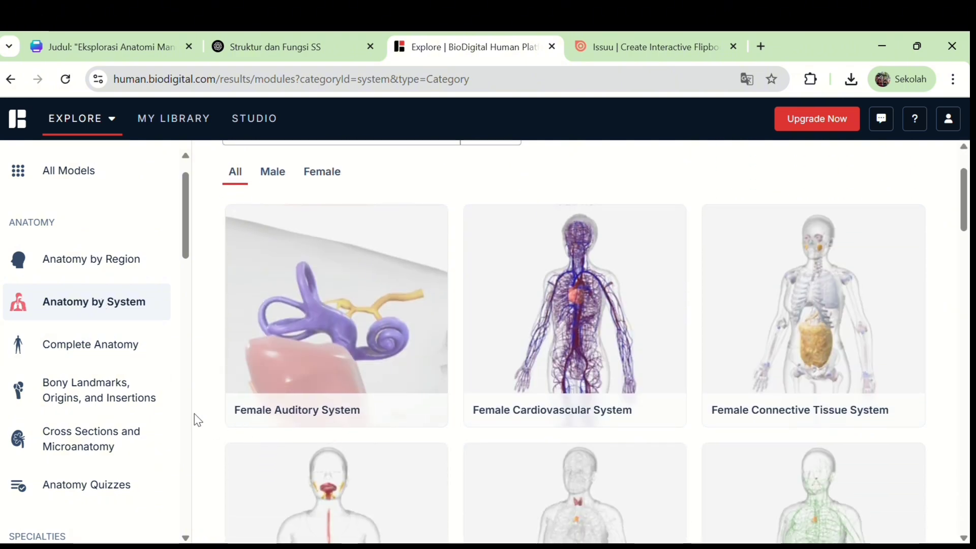
click(100, 339)
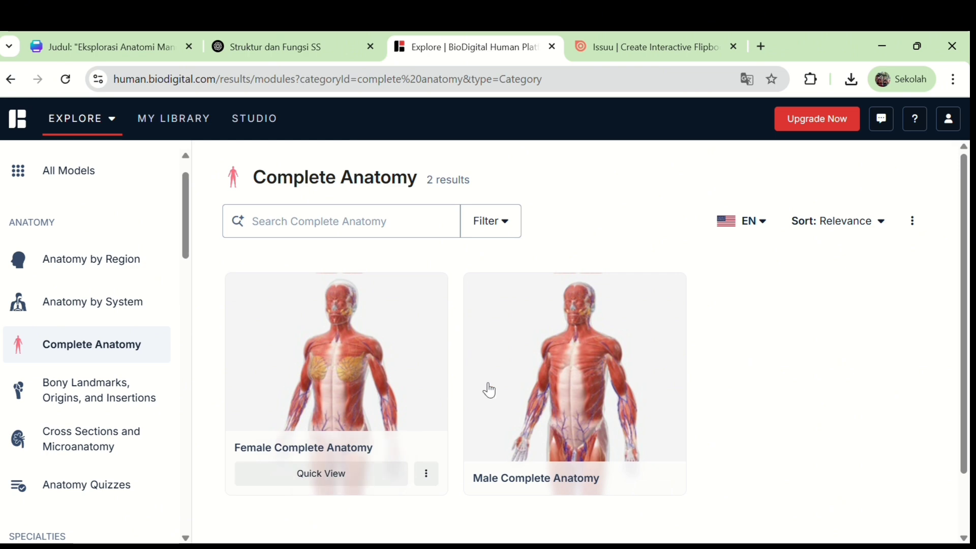
mouse_move(564, 394)
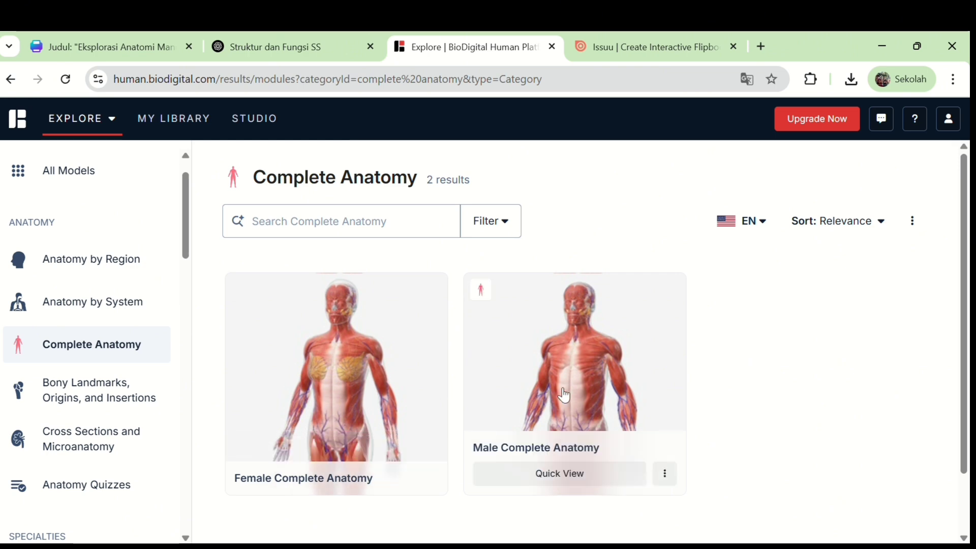
- Open the Bony Landmarks, Origins, and Insertions category and look through its models
click(101, 405)
scroll(102, 405, down, 2)
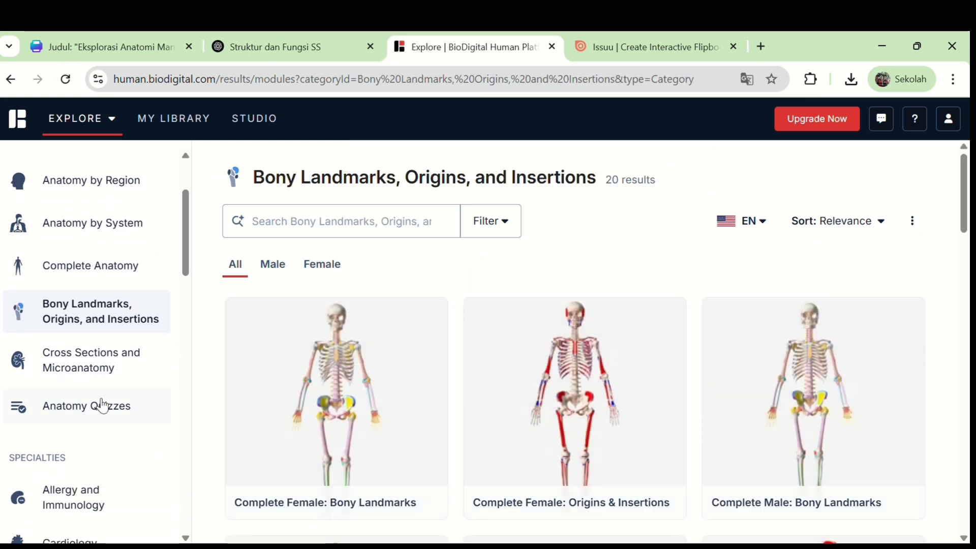
scroll(381, 451, down, 10)
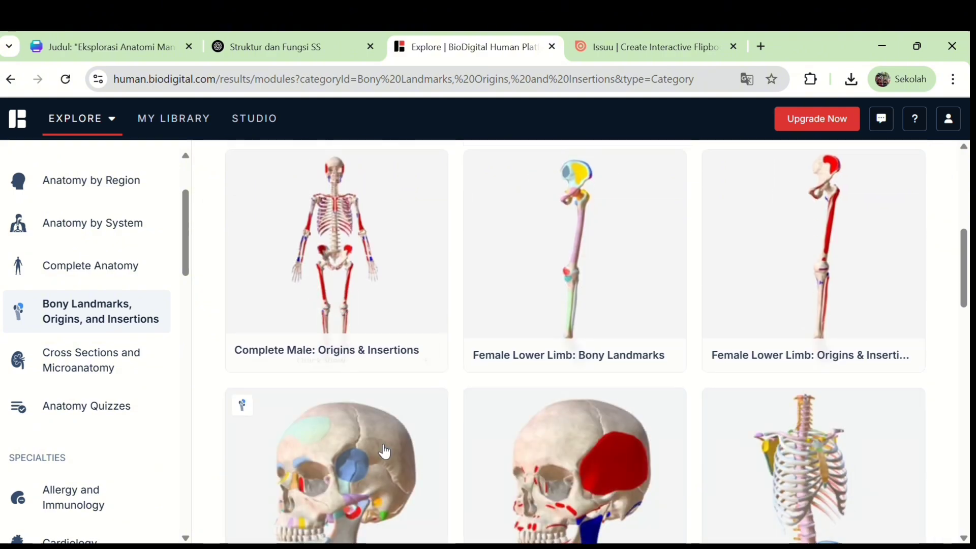
scroll(384, 451, down, 3)
scroll(385, 450, up, 7)
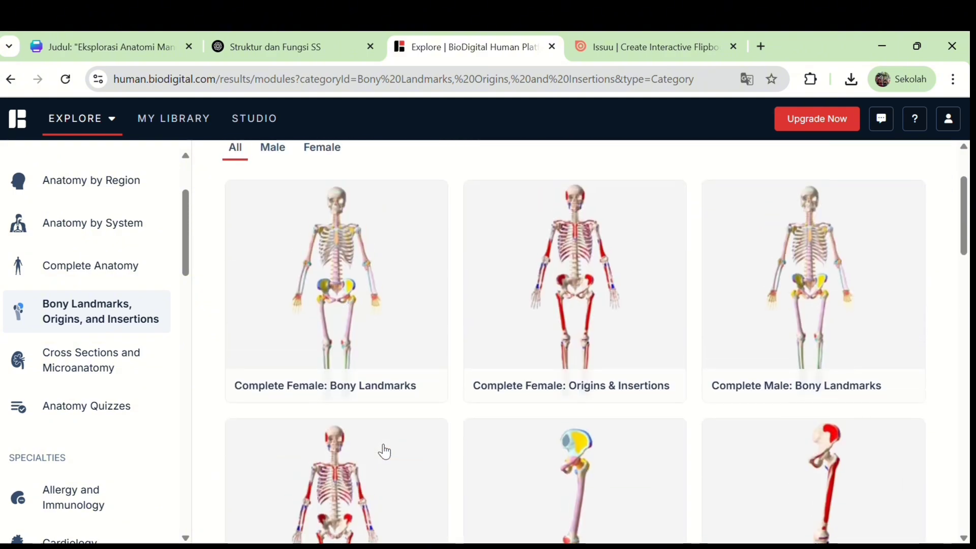
- Open the Cross Sections and Microanatomy category and look through its models
click(107, 367)
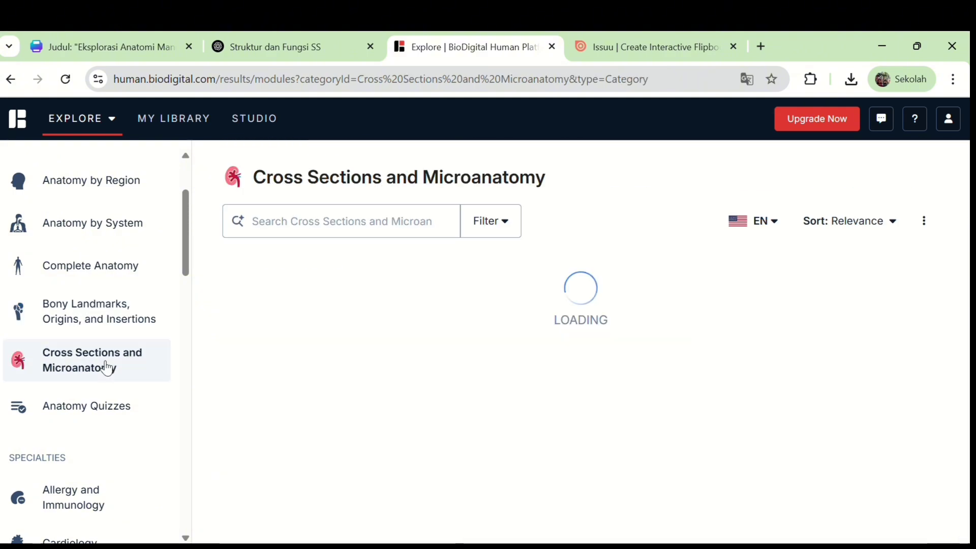
scroll(448, 425, down, 5)
scroll(448, 424, down, 5)
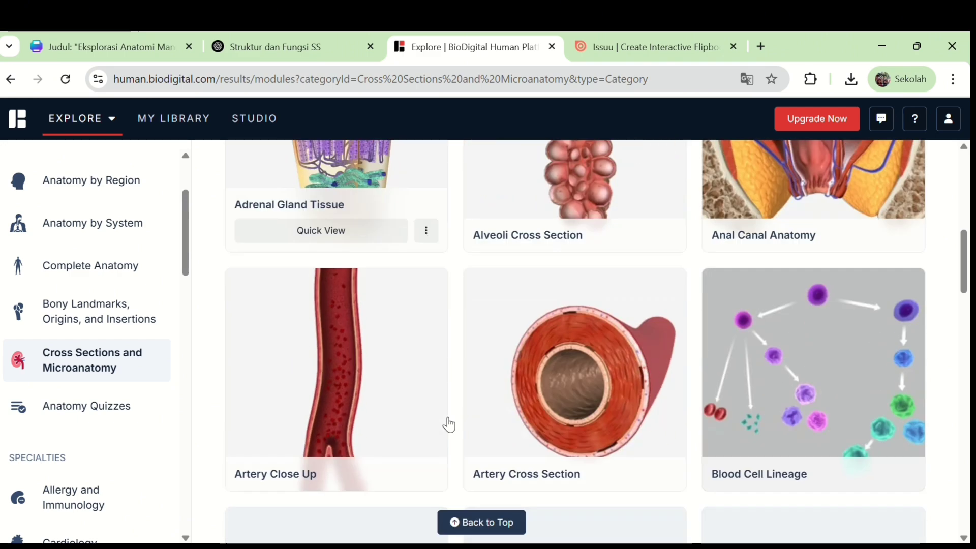
scroll(448, 424, up, 8)
scroll(448, 425, up, 2)
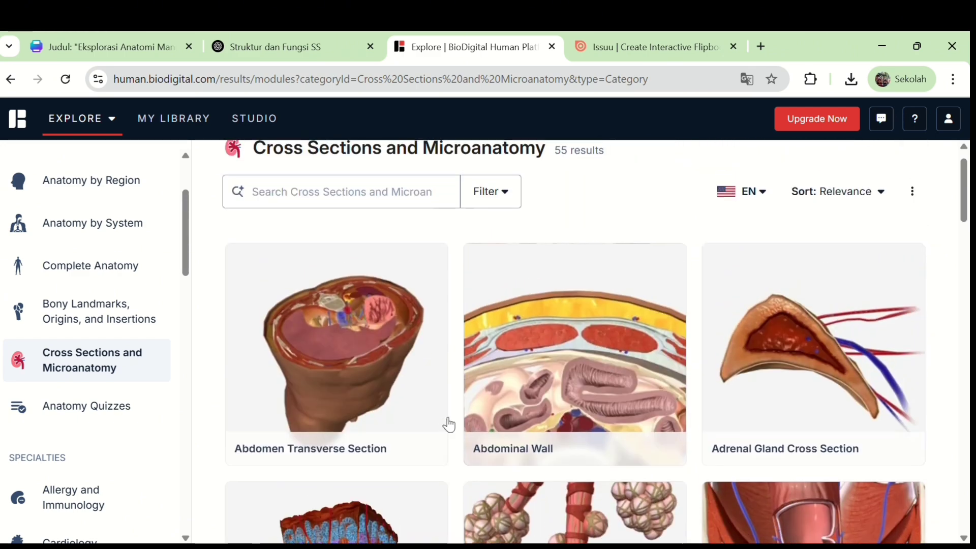
scroll(361, 340, up, 1)
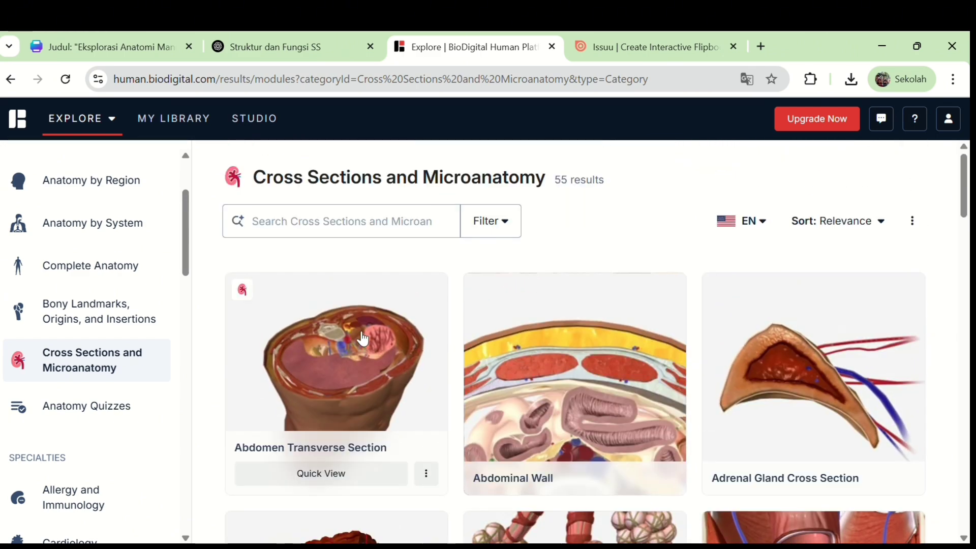
- Open the Anatomy Quizzes category and look through the available quizzes
click(104, 417)
scroll(363, 397, down, 9)
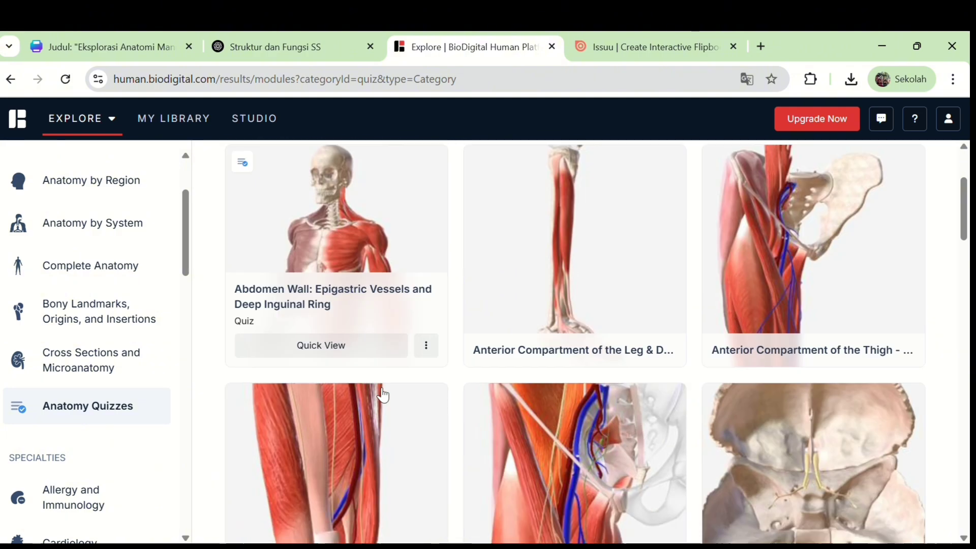
scroll(382, 394, up, 3)
scroll(382, 394, up, 5)
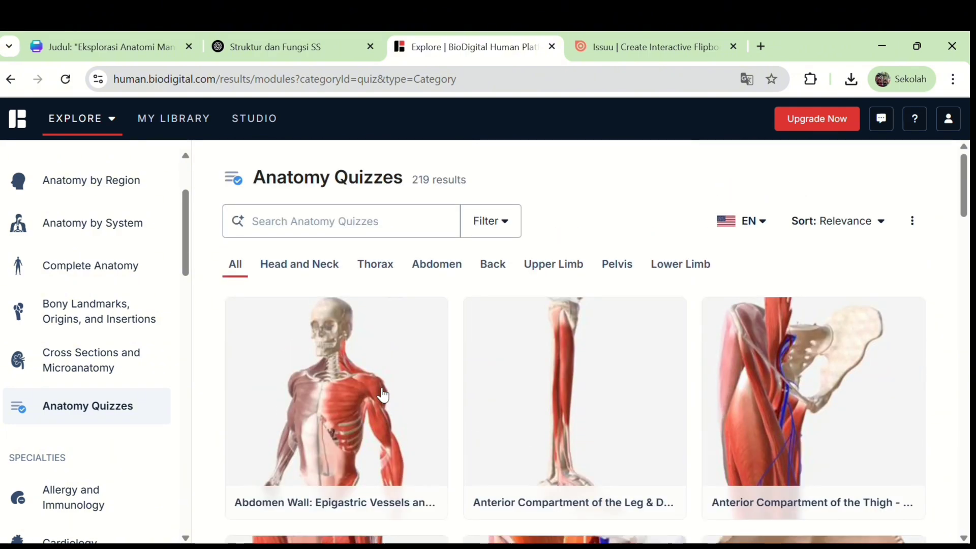
- View the models of the Allergy and Immunology, Cardiology, Dentistry and Dermatology specialties one after another
scroll(80, 436, down, 2)
scroll(82, 437, down, 2)
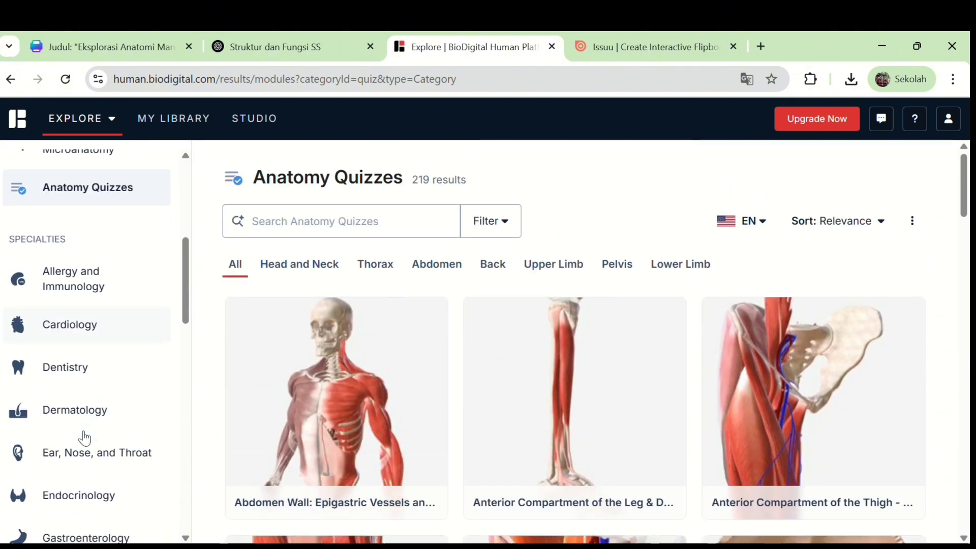
click(103, 299)
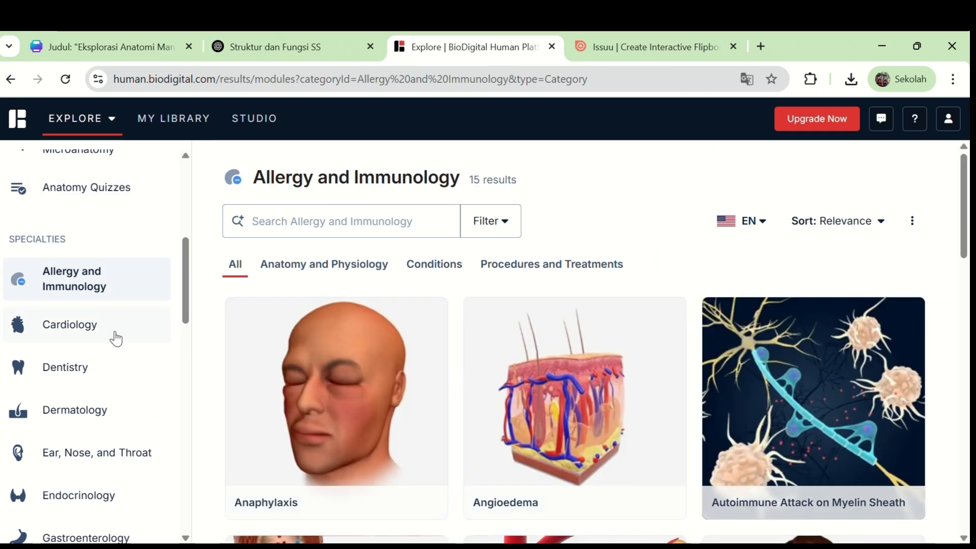
click(112, 336)
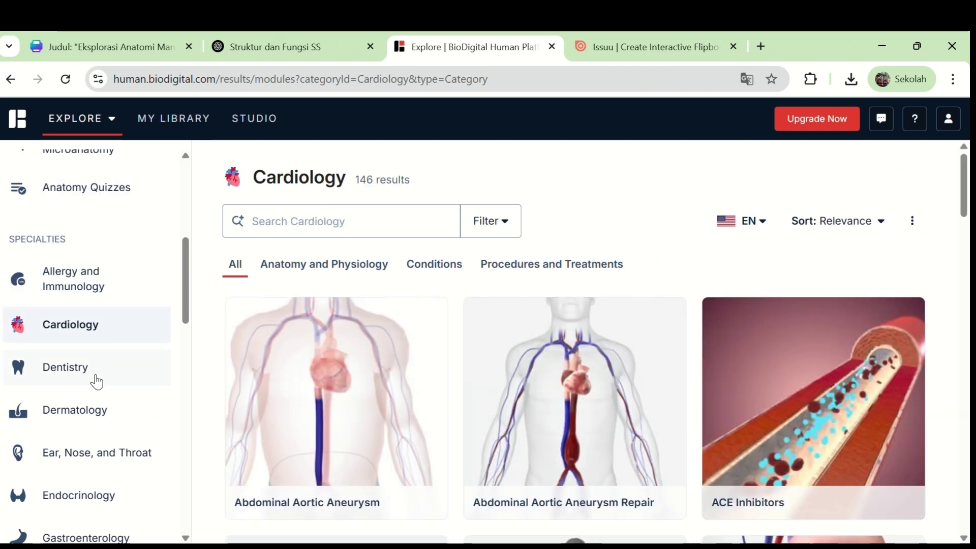
click(96, 382)
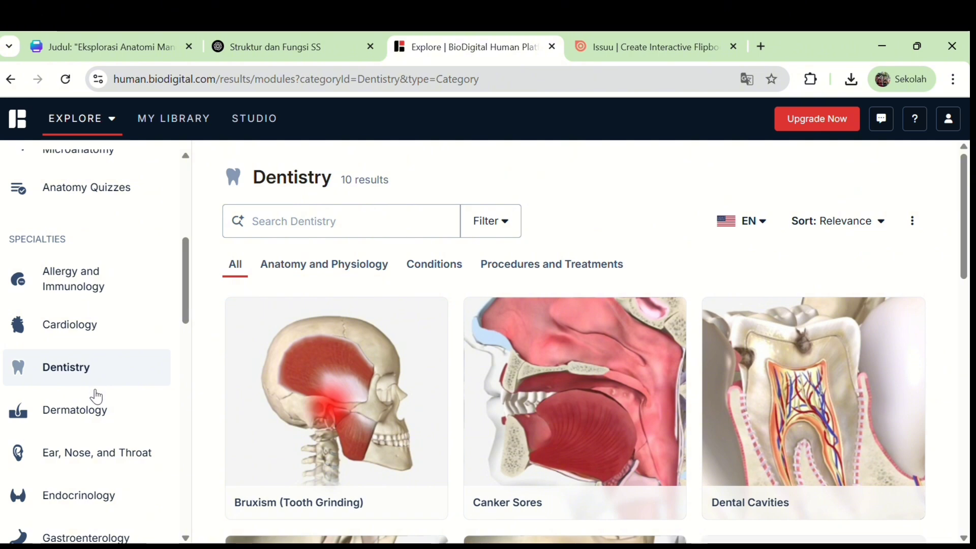
click(88, 422)
- View the models of the Ear, Nose, and Throat, Endocrinology and Gastroenterology specialties in turn
scroll(87, 421, down, 3)
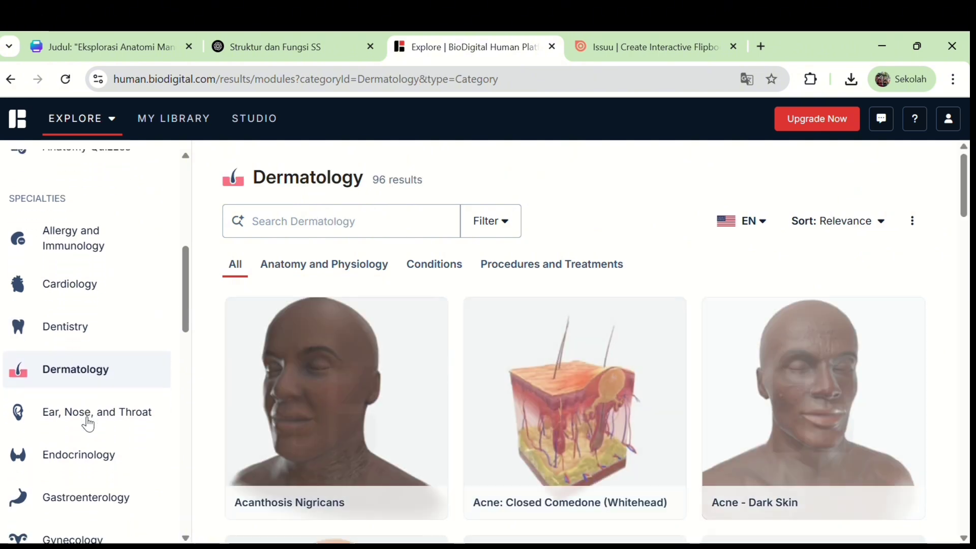
click(83, 319)
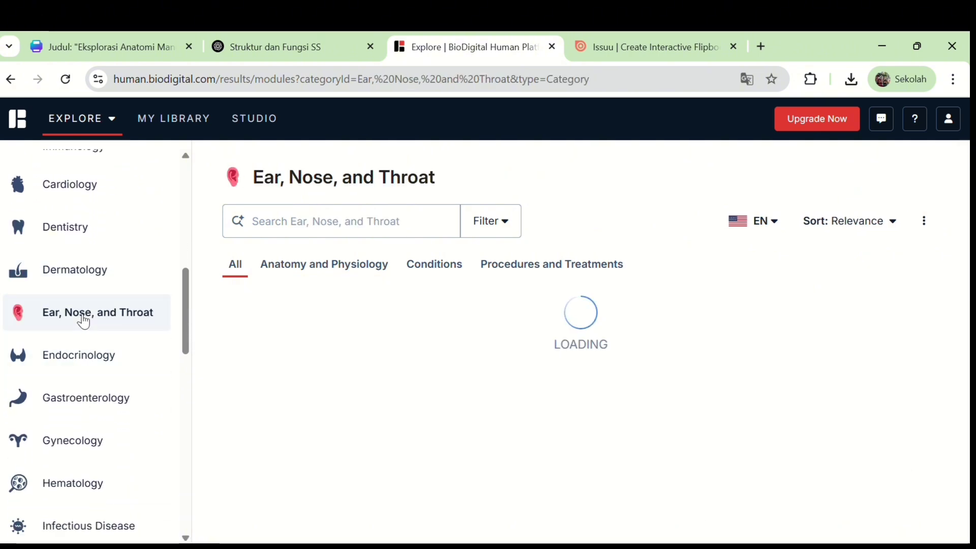
click(83, 363)
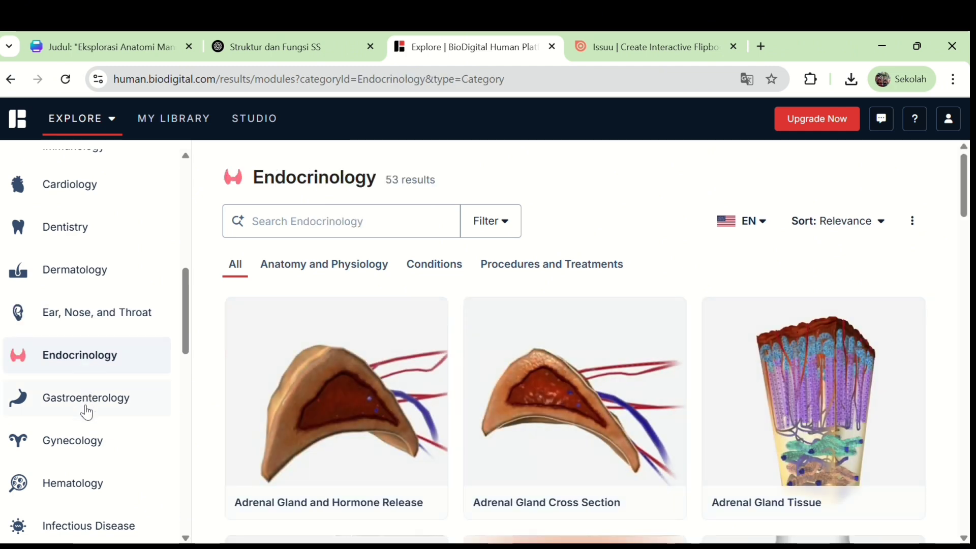
click(86, 412)
- Open the Gynecology specialty, look through its models, and return to the start of the results
scroll(86, 411, down, 1)
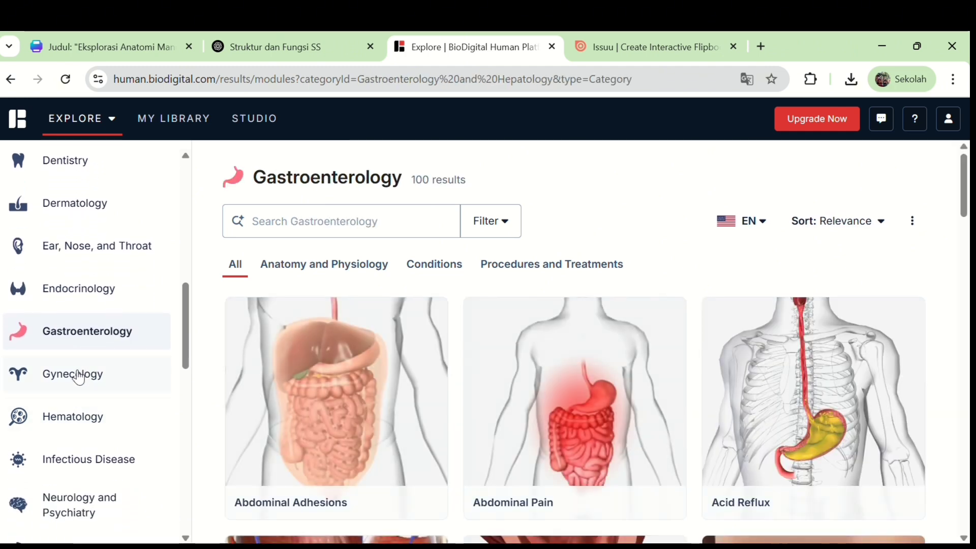
click(77, 375)
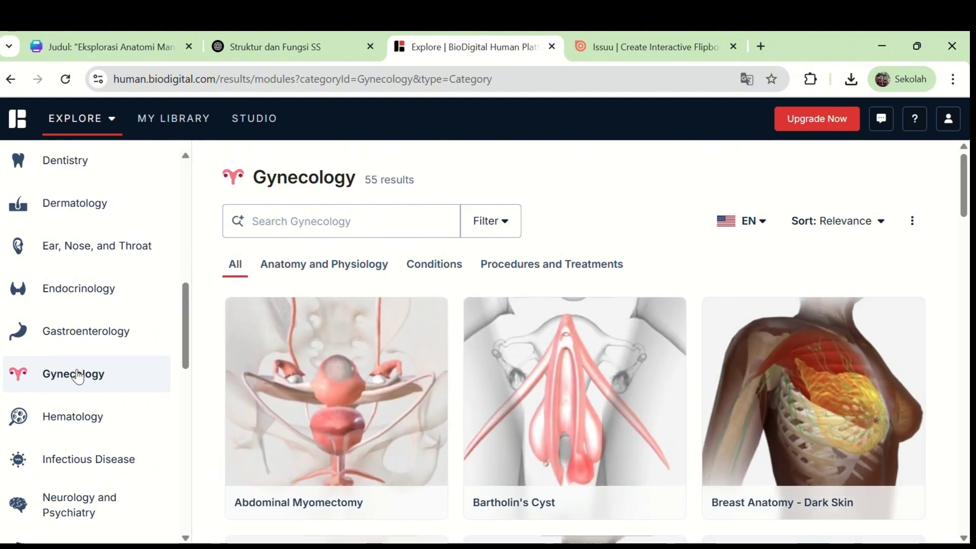
scroll(77, 376, down, 1)
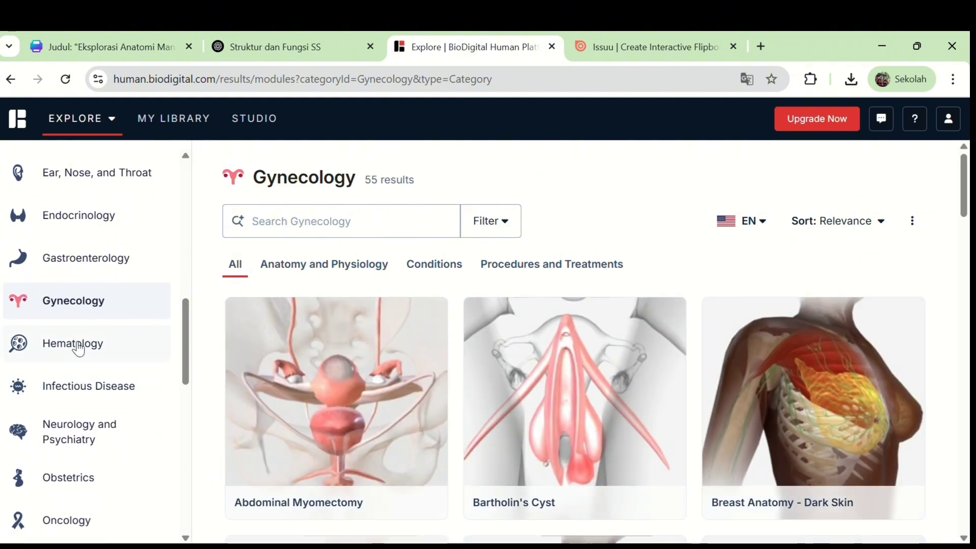
scroll(268, 388, down, 10)
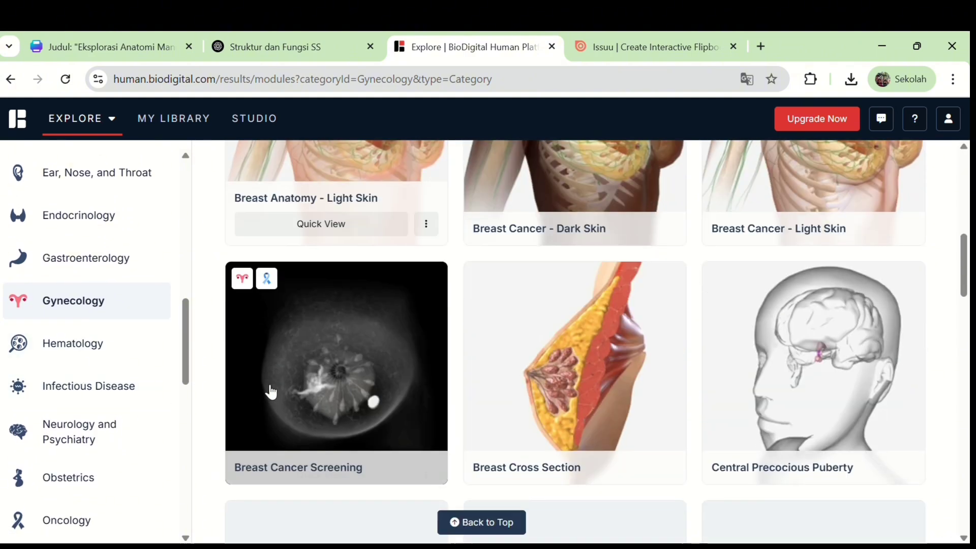
scroll(270, 391, up, 10)
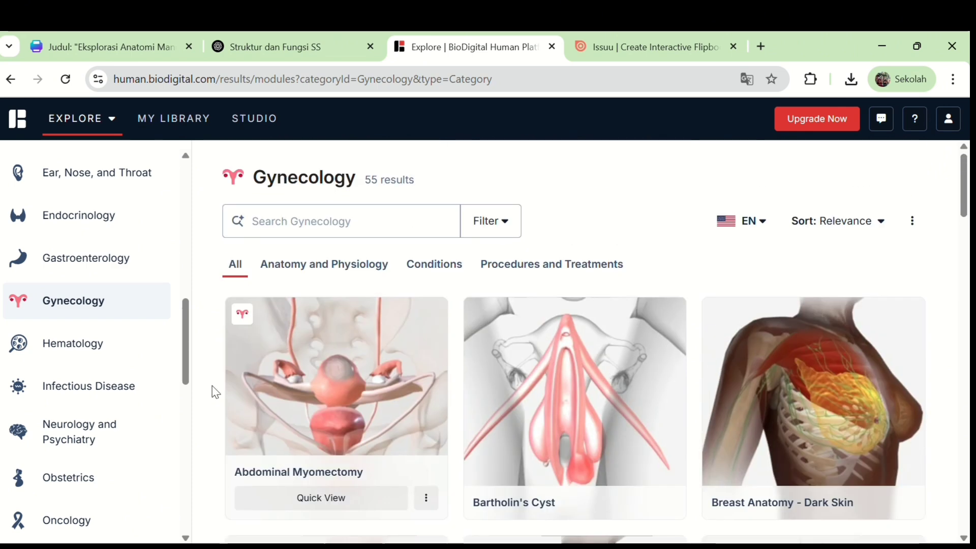
- Look through the whole category list, from the remaining specialties down to Community and back to All Models
scroll(96, 364, up, 8)
scroll(97, 362, down, 6)
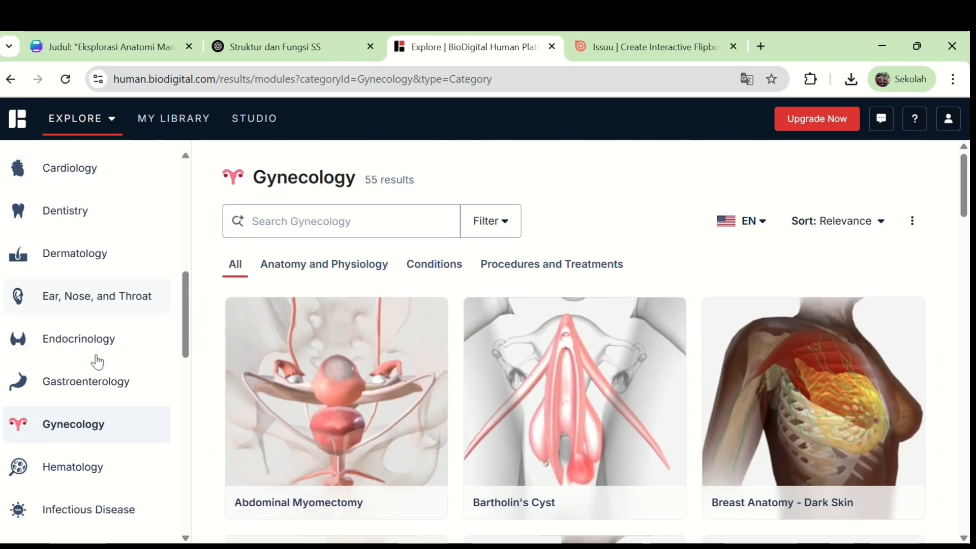
scroll(97, 362, down, 5)
scroll(173, 312, down, 1)
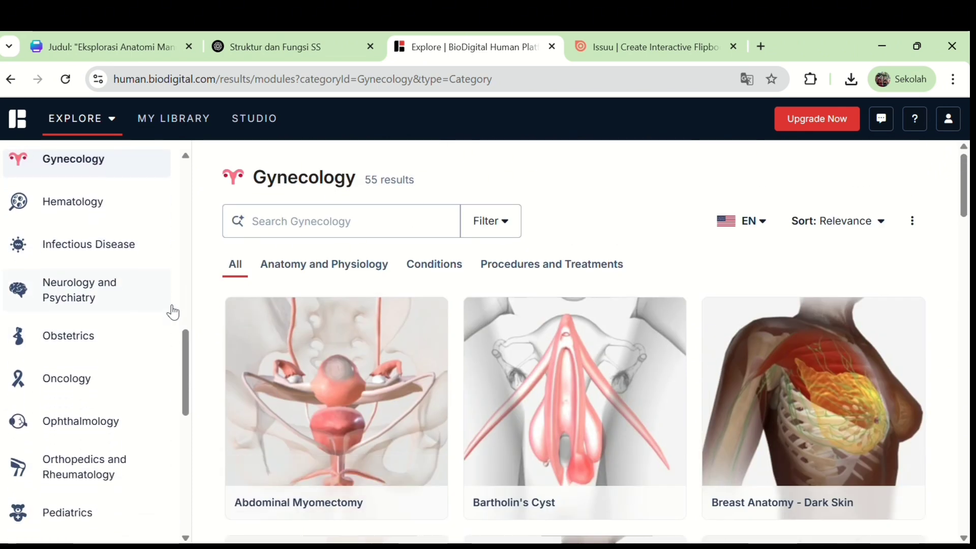
scroll(172, 312, down, 4)
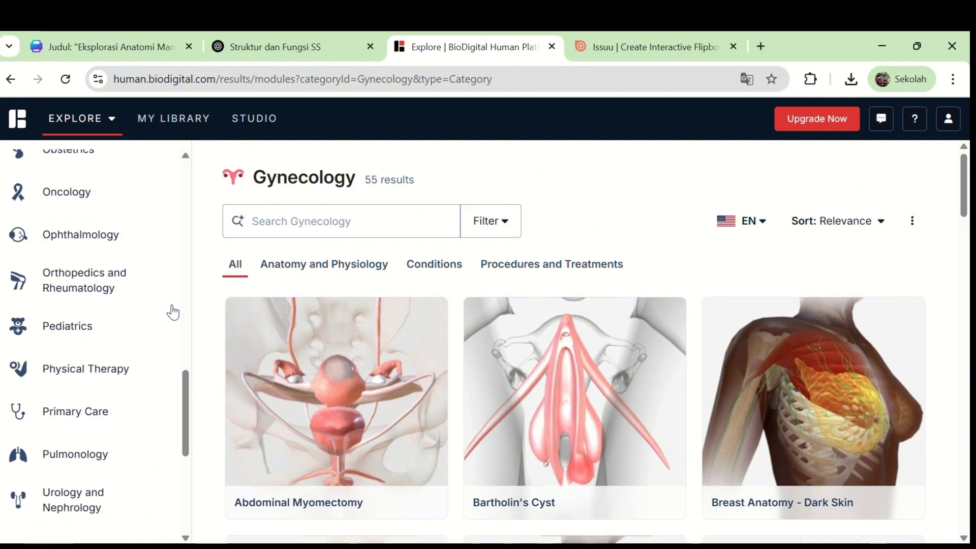
scroll(173, 312, down, 5)
scroll(173, 312, up, 4)
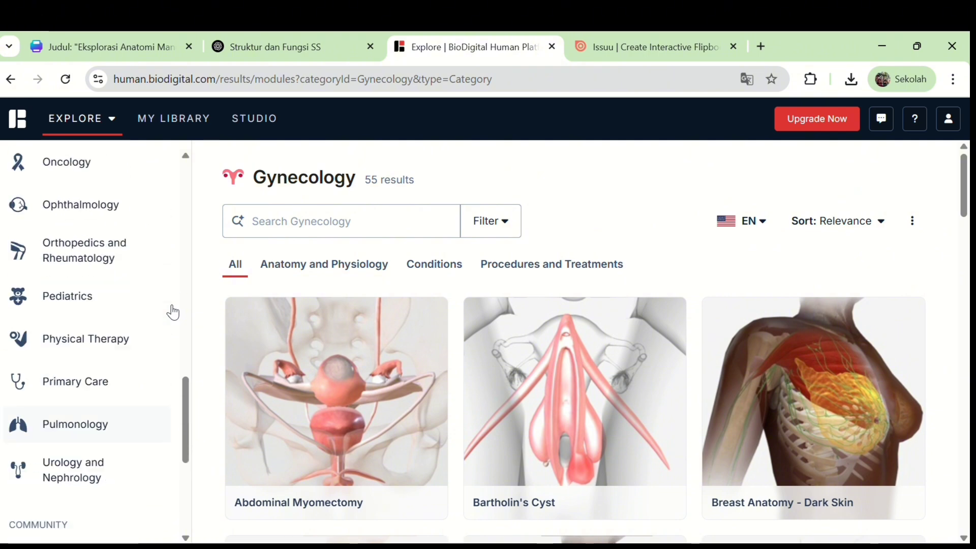
scroll(173, 312, up, 13)
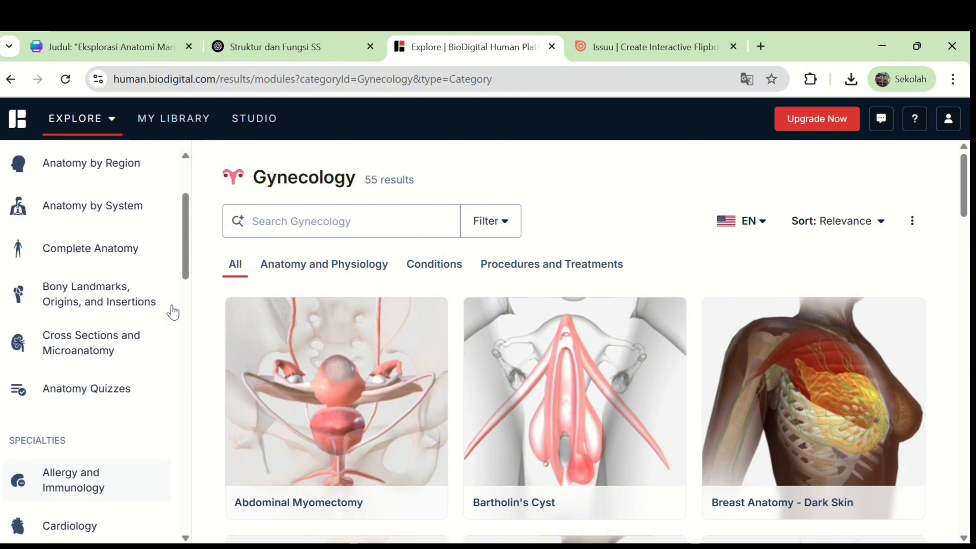
scroll(172, 312, up, 3)
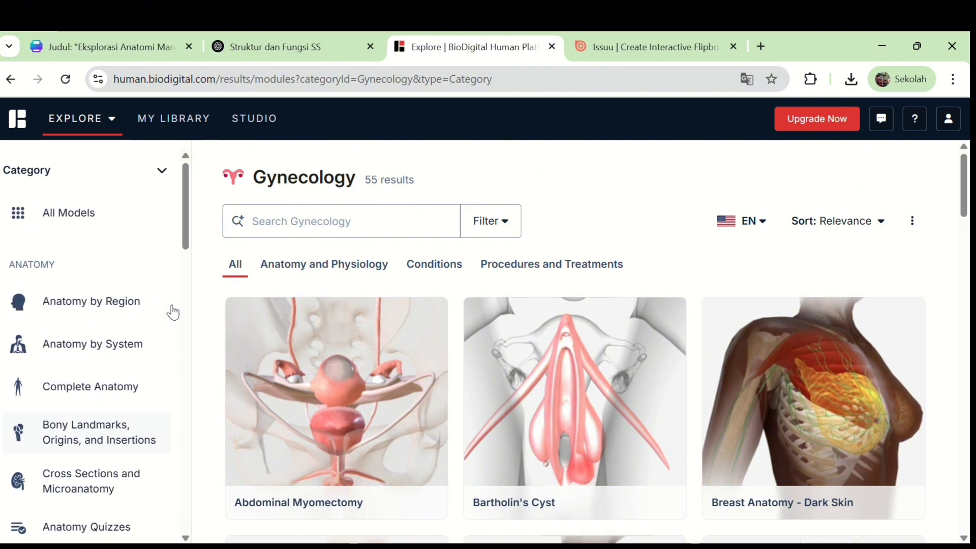
- Open the Brain model from the Anatomy by Region category and highlight its description to read it
click(120, 303)
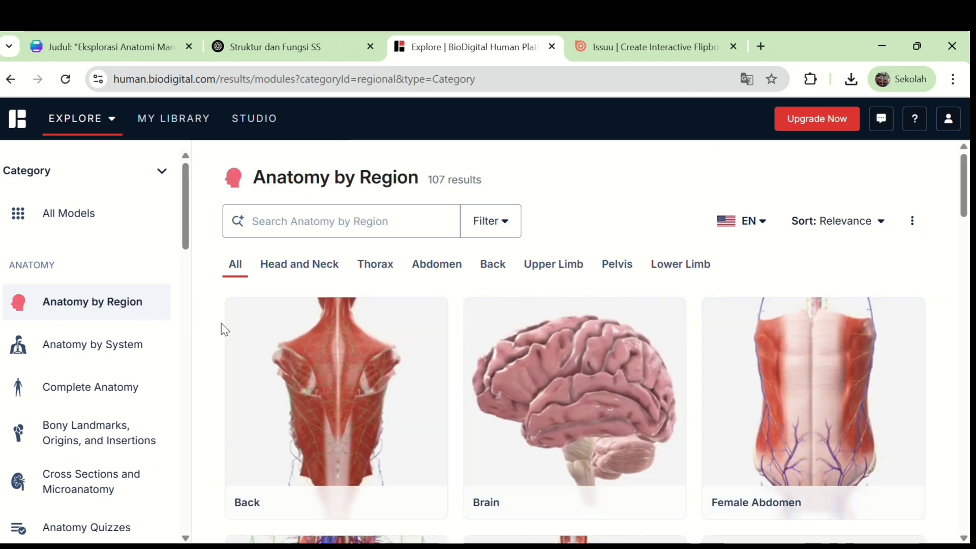
mouse_move(378, 418)
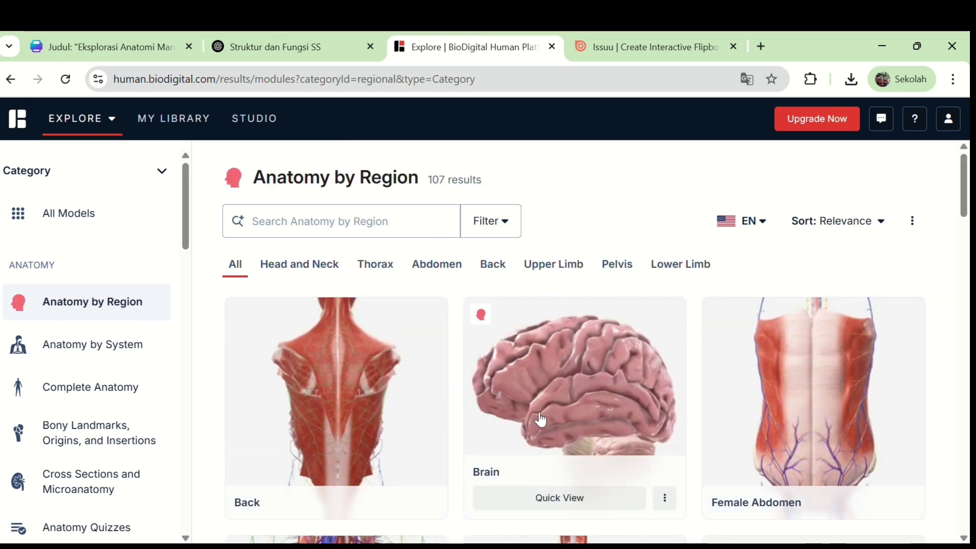
click(540, 419)
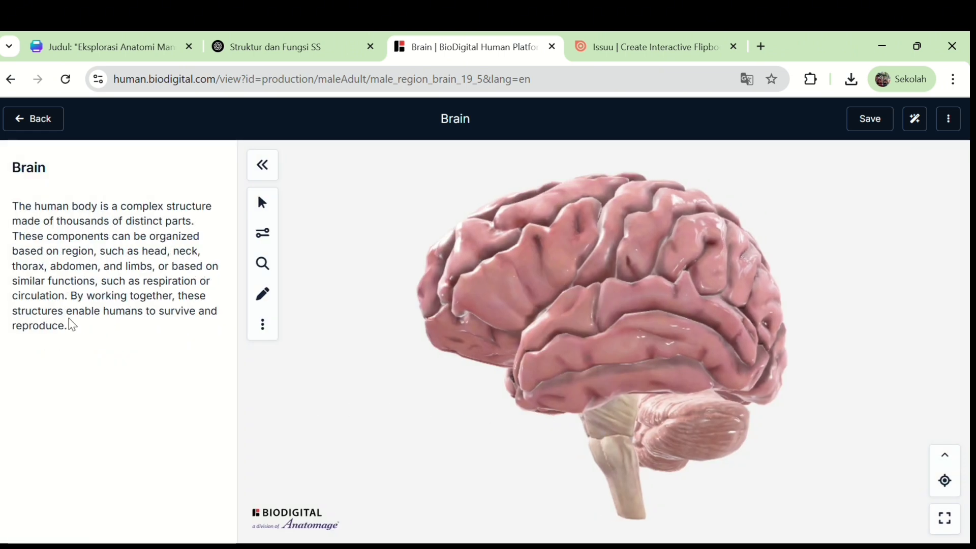
drag(9, 213, 90, 348)
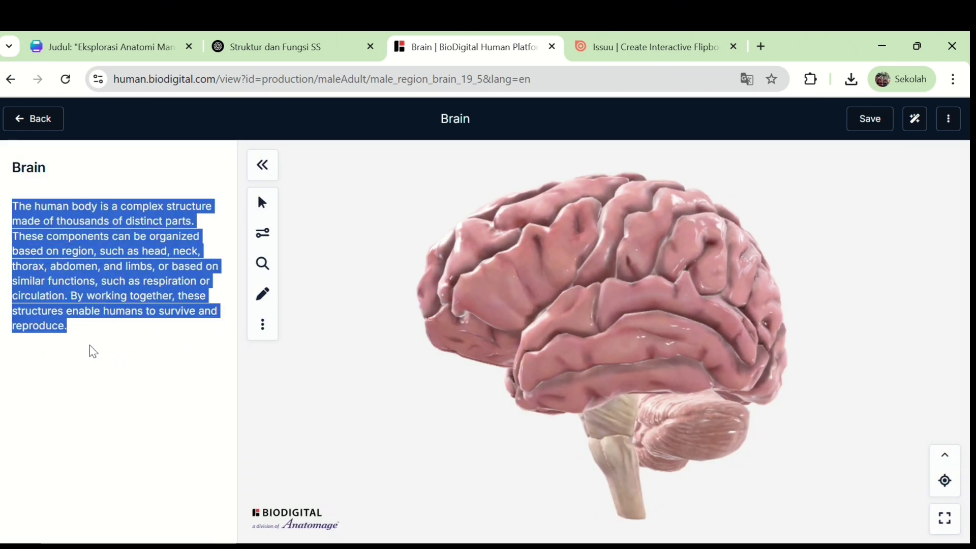
click(90, 353)
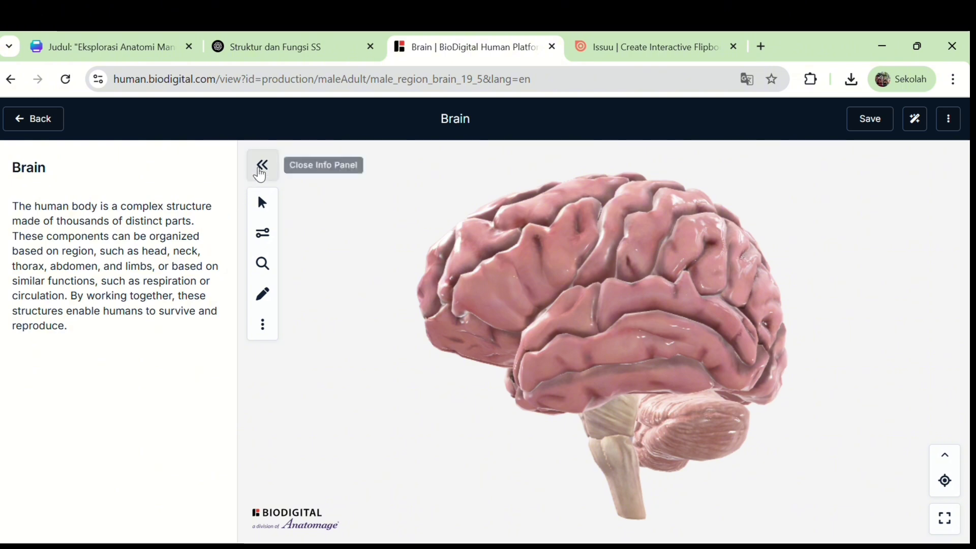
- Collapse the description and rotate the brain to view its opposite side, with the Select mode chosen
click(262, 165)
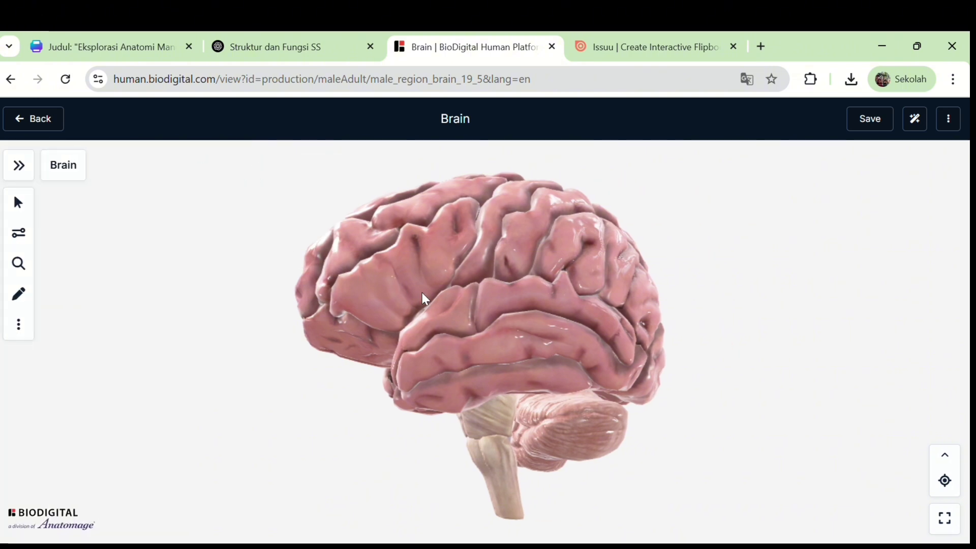
drag(385, 327, 479, 398)
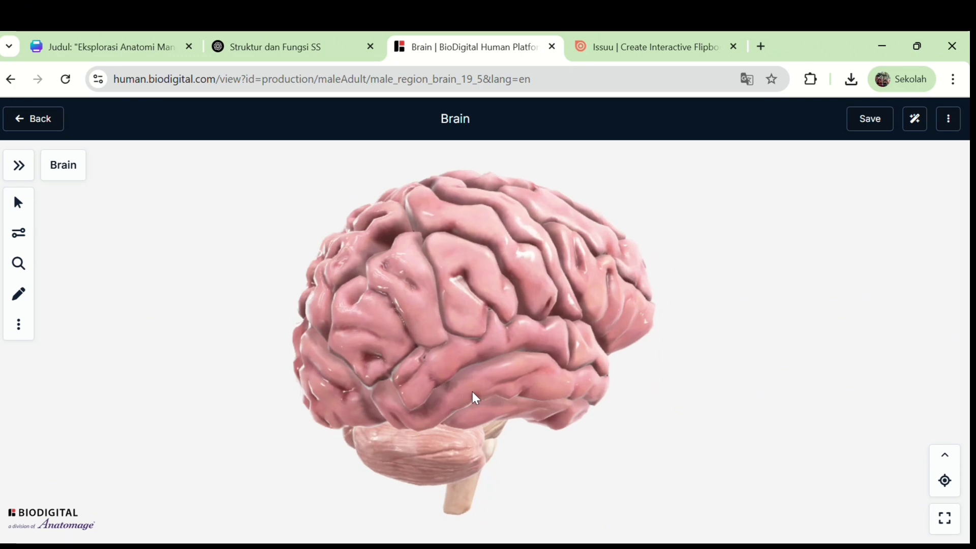
click(23, 197)
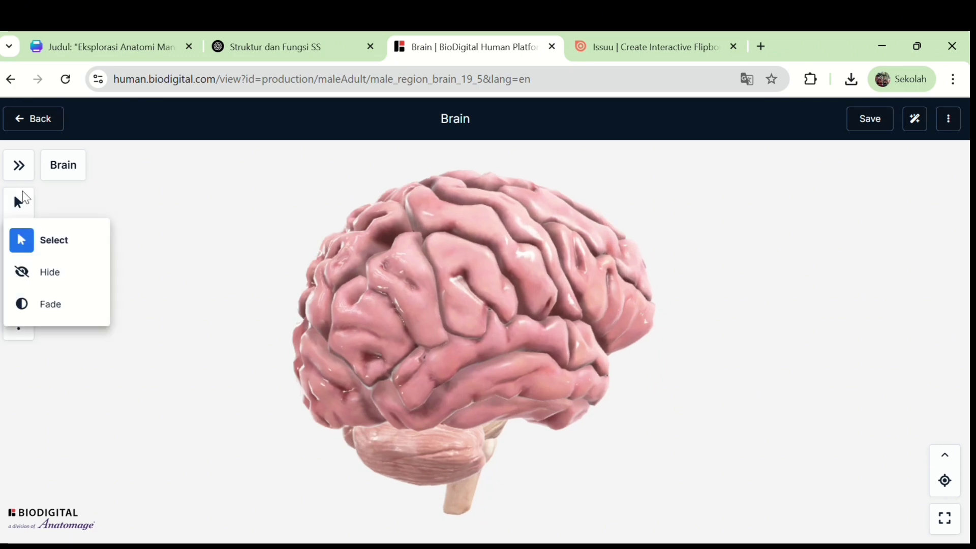
click(27, 242)
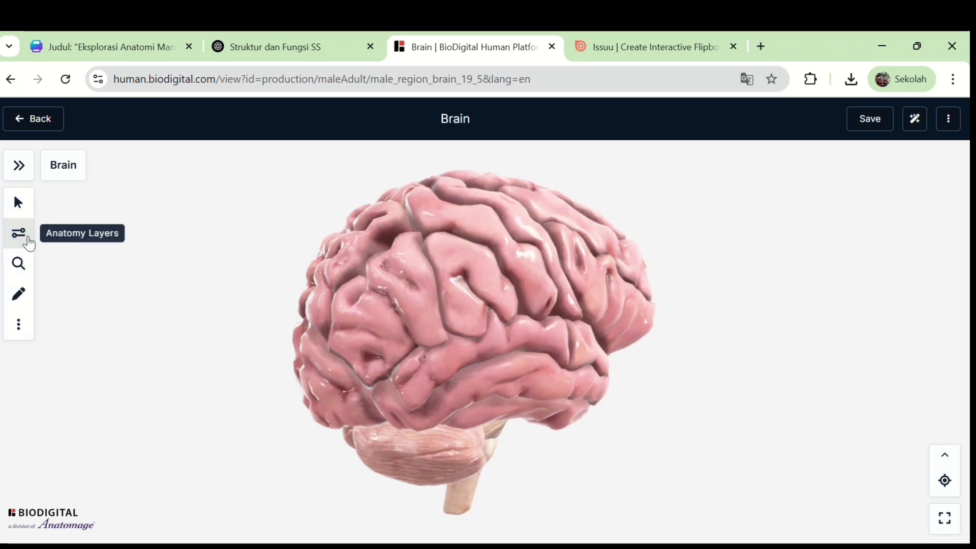
- Step the brain's Nervous System anatomy layer level by level from the innermost structures up to the full brain
click(26, 242)
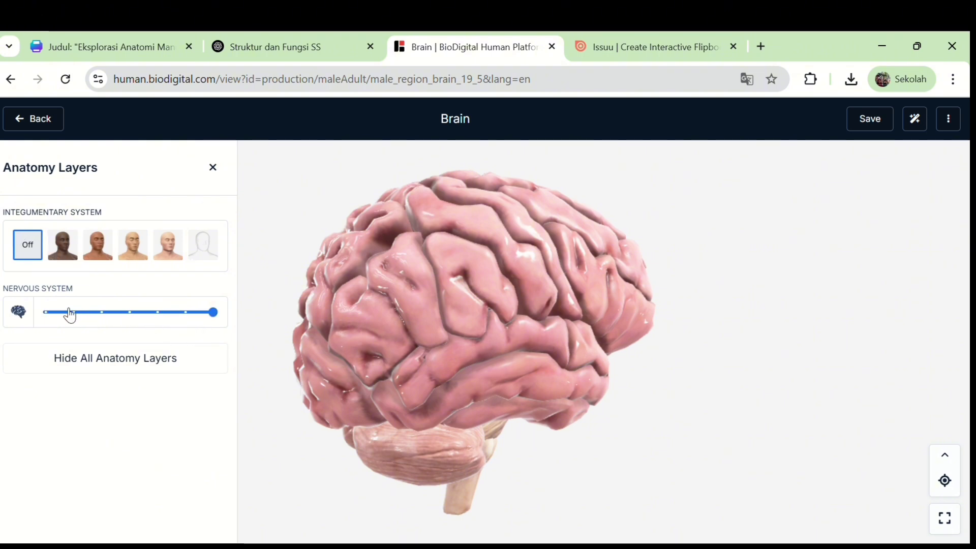
click(51, 313)
click(72, 315)
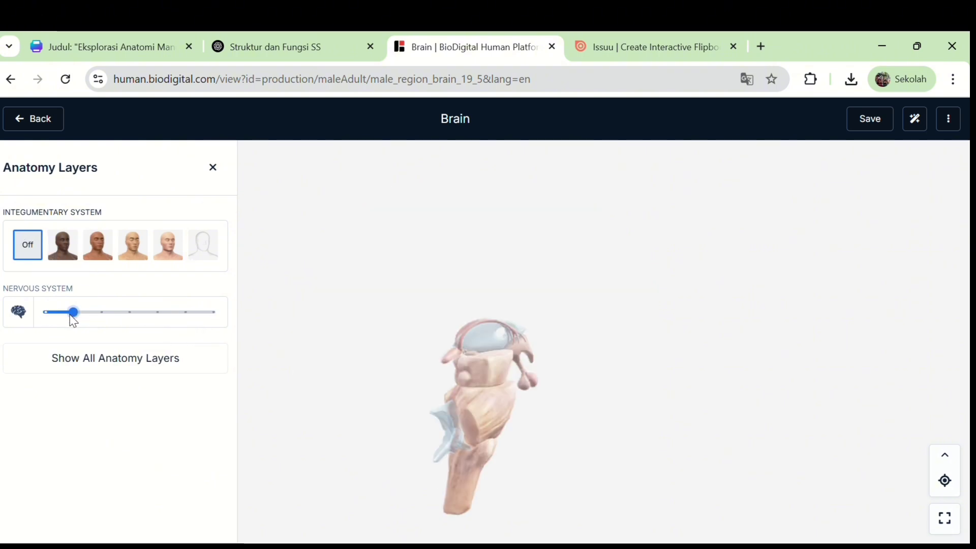
click(104, 316)
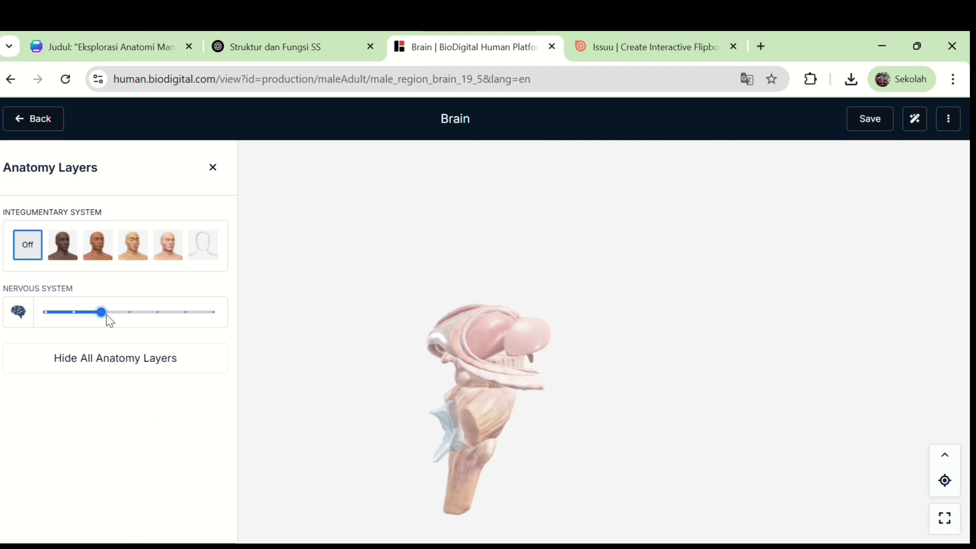
click(131, 316)
click(156, 315)
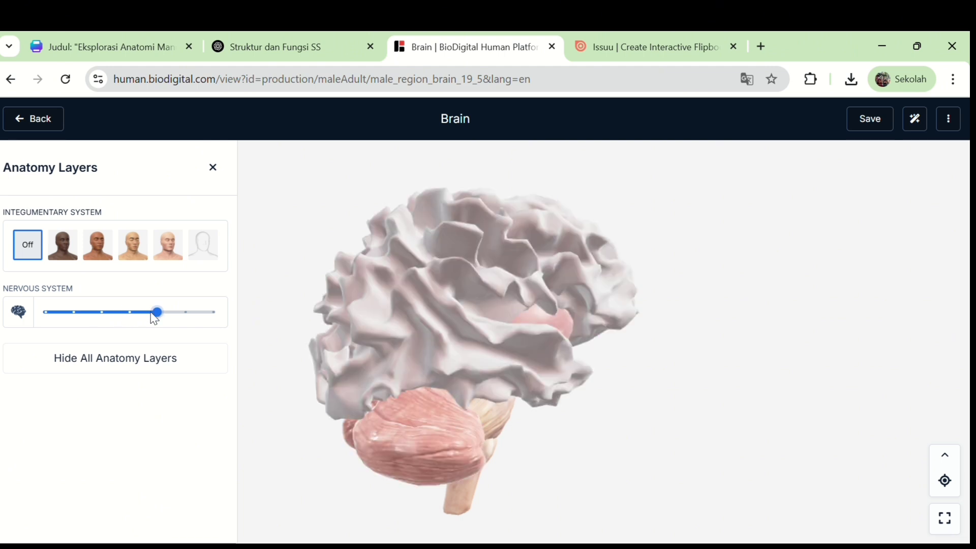
click(186, 315)
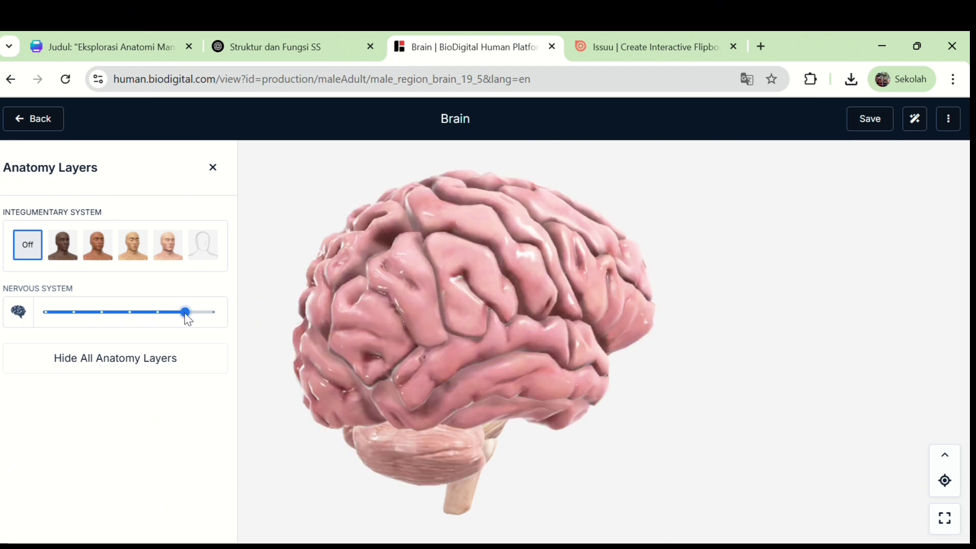
click(220, 316)
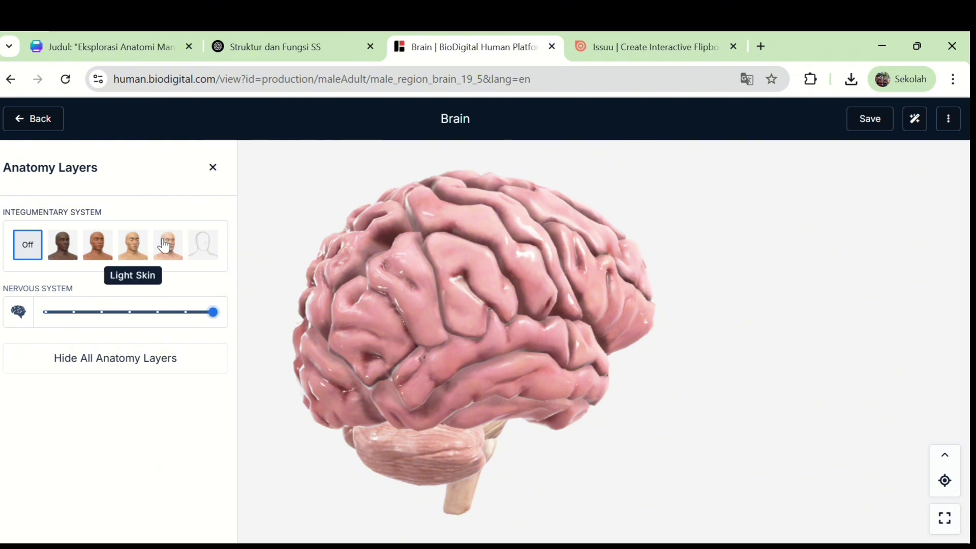
click(229, 170)
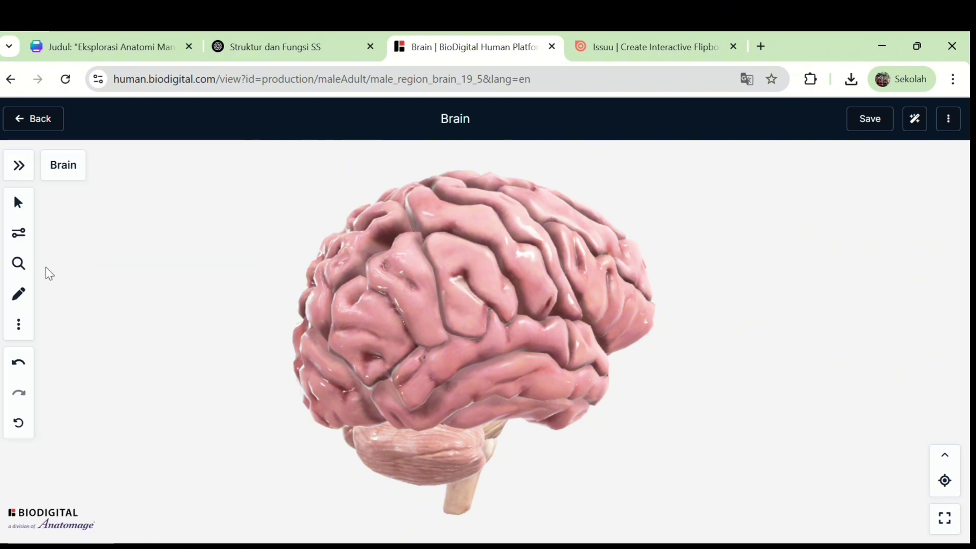
- Locate the Amygdala and the Basal ganglia on the brain model through the anatomy structure list
click(19, 270)
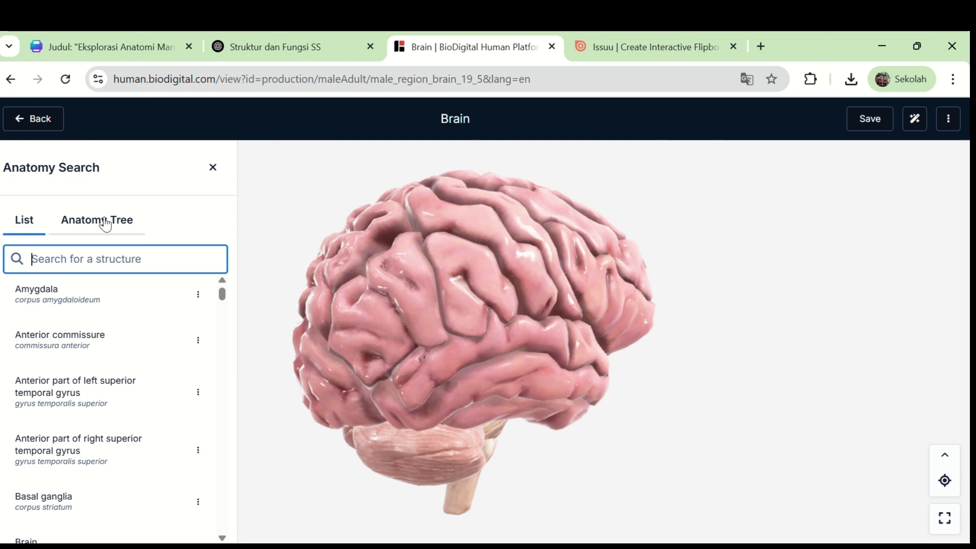
click(78, 309)
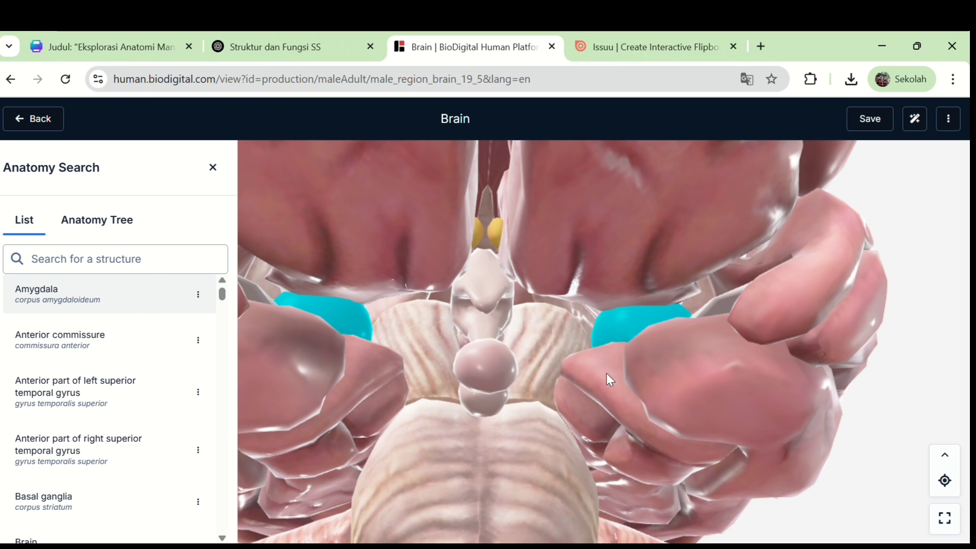
click(124, 226)
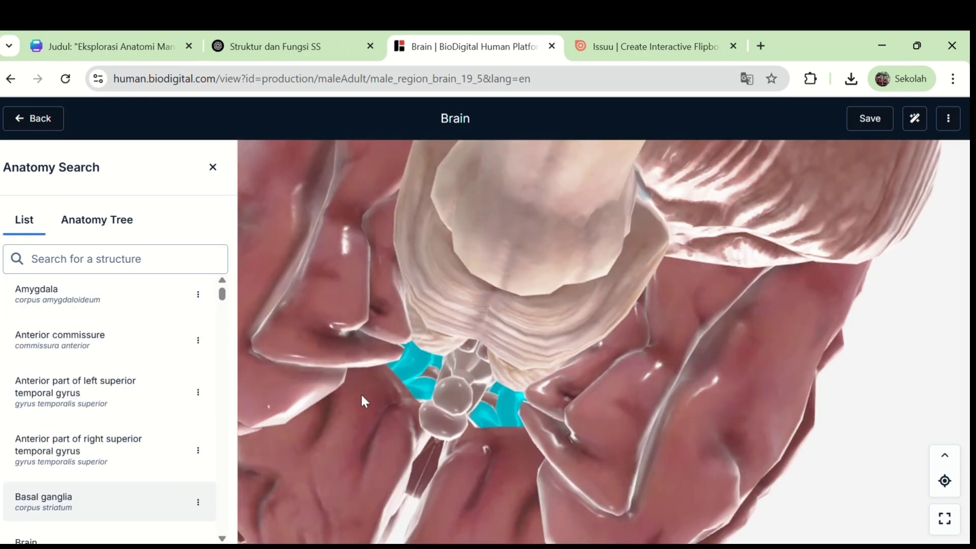
scroll(361, 394, up, 2)
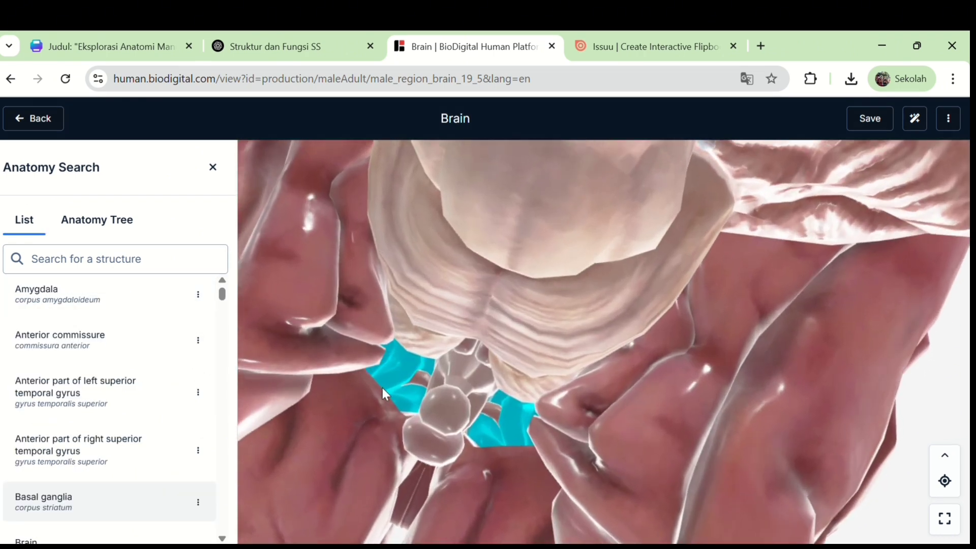
click(213, 168)
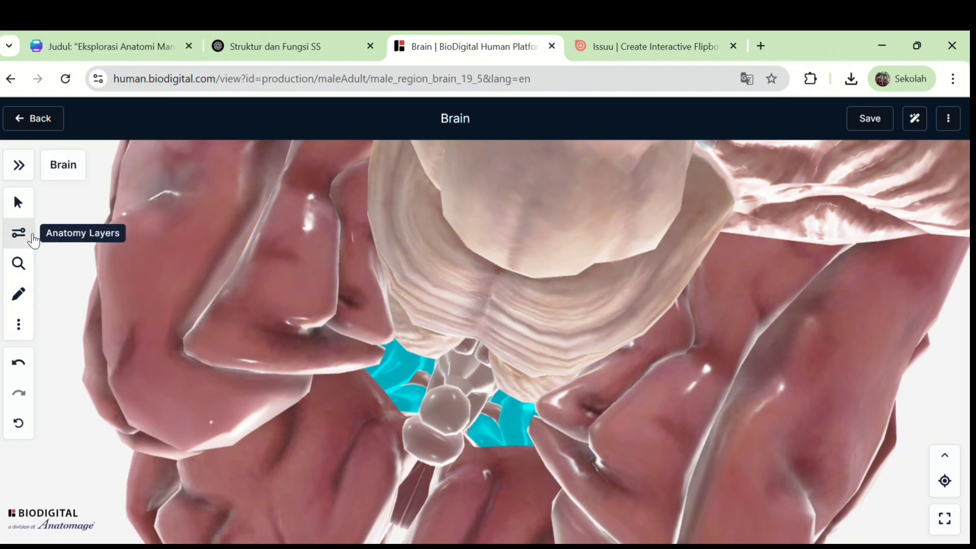
- Peel the Nervous System layer back to its deep structures and rotate the model to examine the highlighted basal ganglia
click(19, 233)
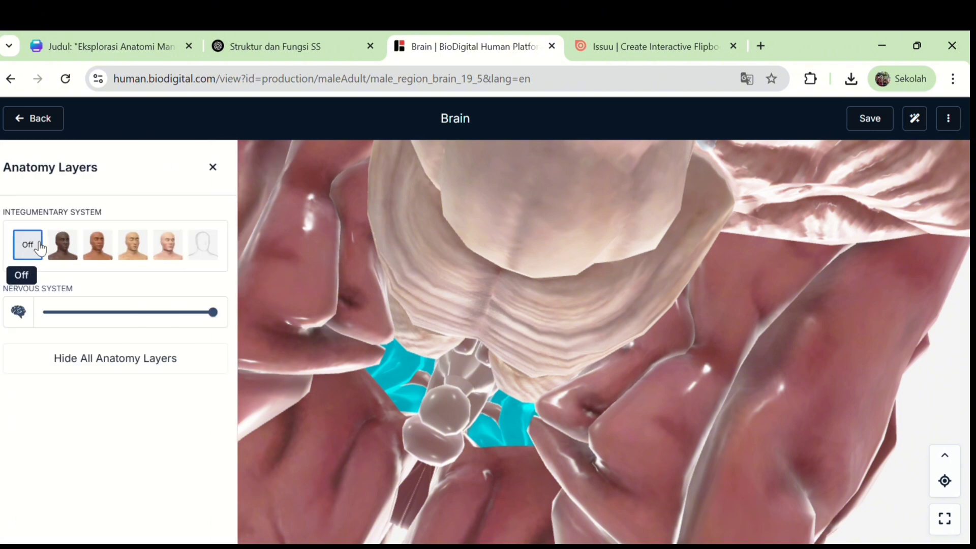
click(184, 316)
click(158, 312)
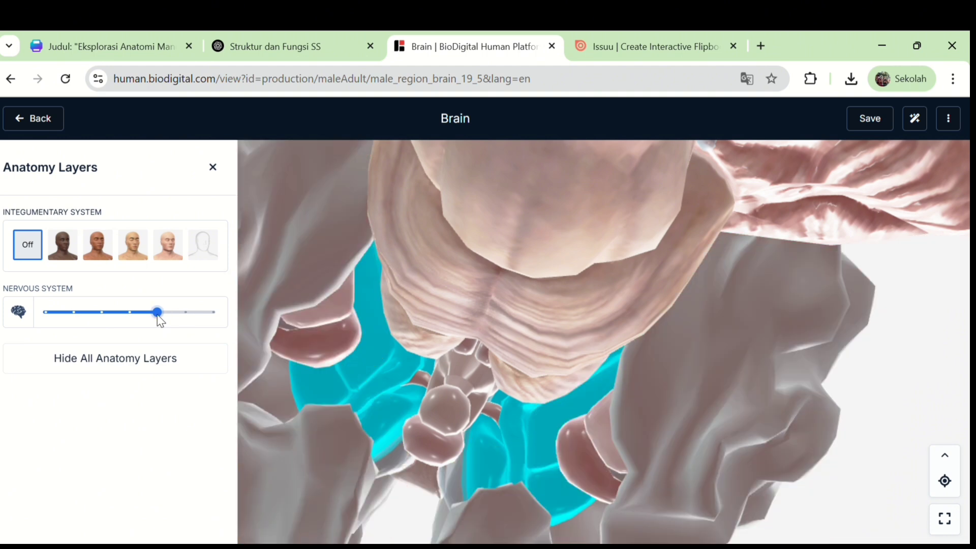
click(135, 315)
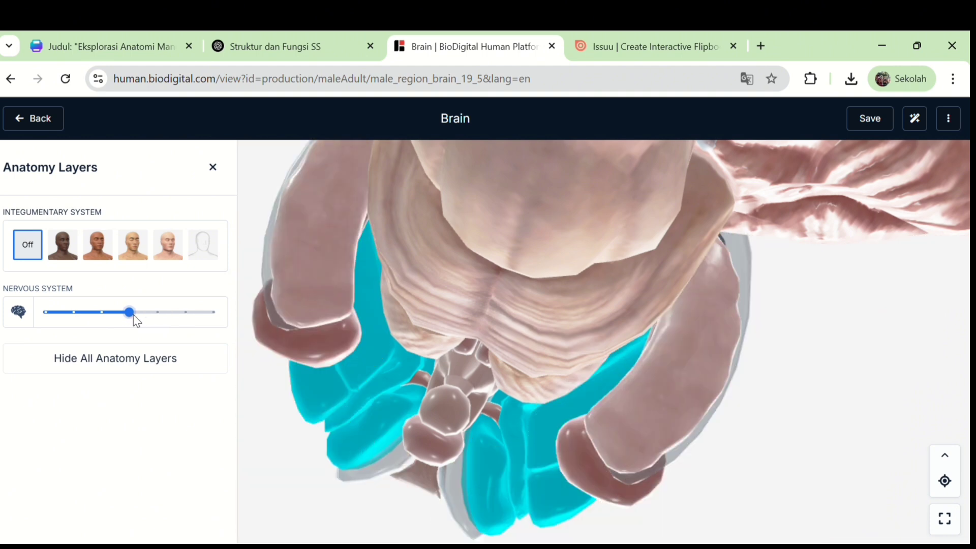
click(103, 314)
drag(333, 357, 401, 416)
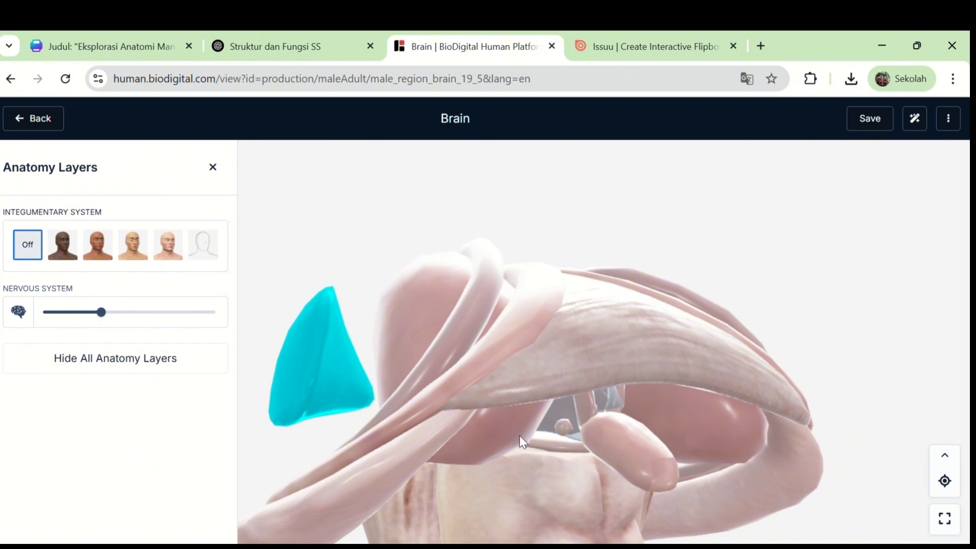
drag(520, 435, 694, 432)
- Return to the category results and look through the Bony Landmarks, Origins, and Insertions models
click(28, 122)
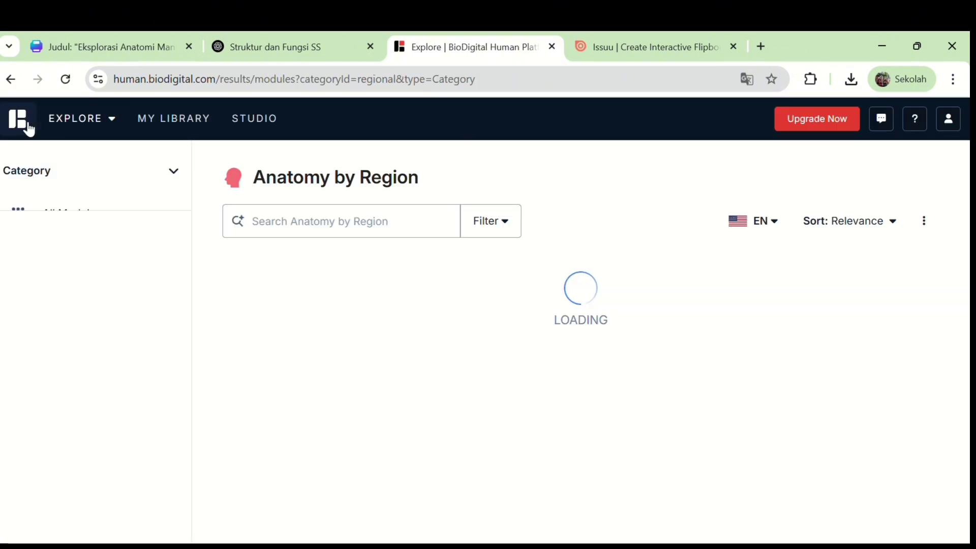
scroll(110, 365, down, 1)
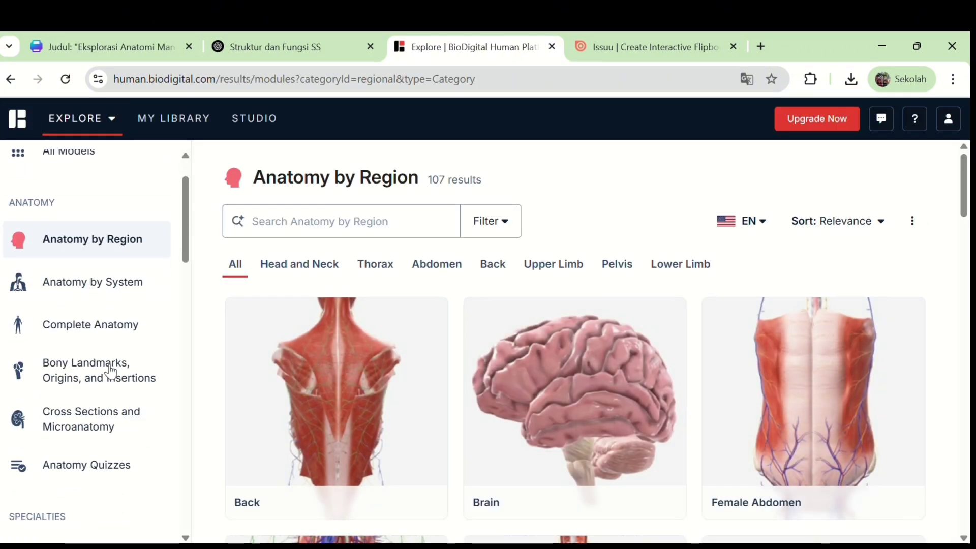
click(109, 338)
click(109, 364)
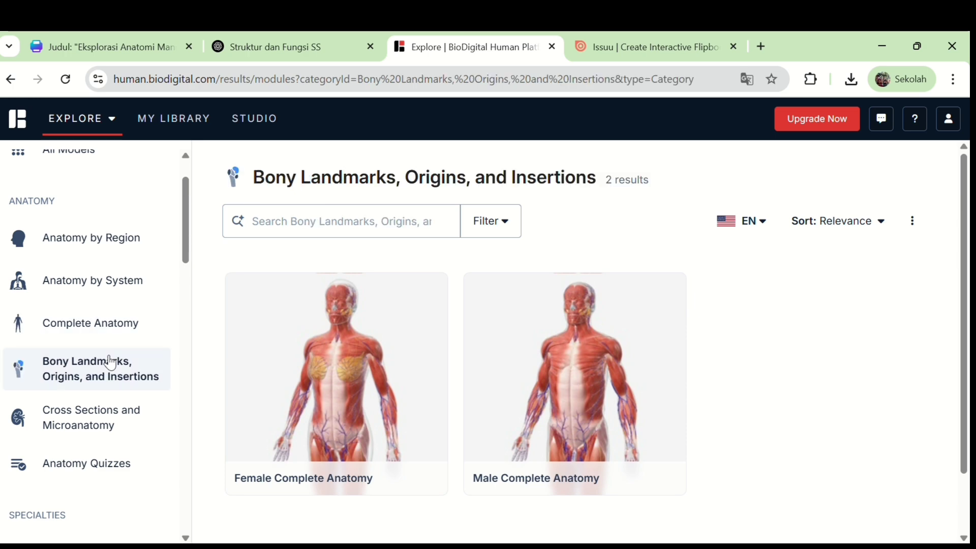
scroll(369, 396, down, 7)
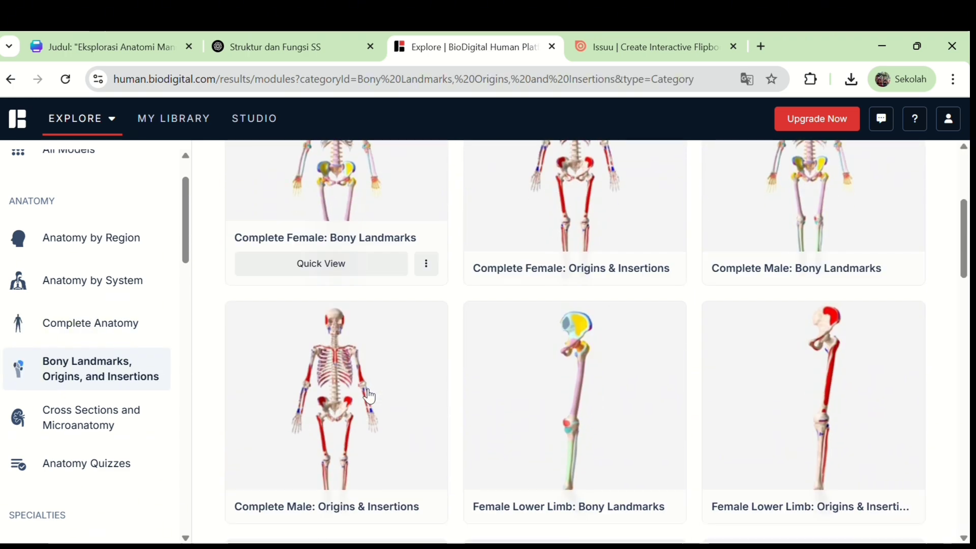
scroll(368, 395, up, 8)
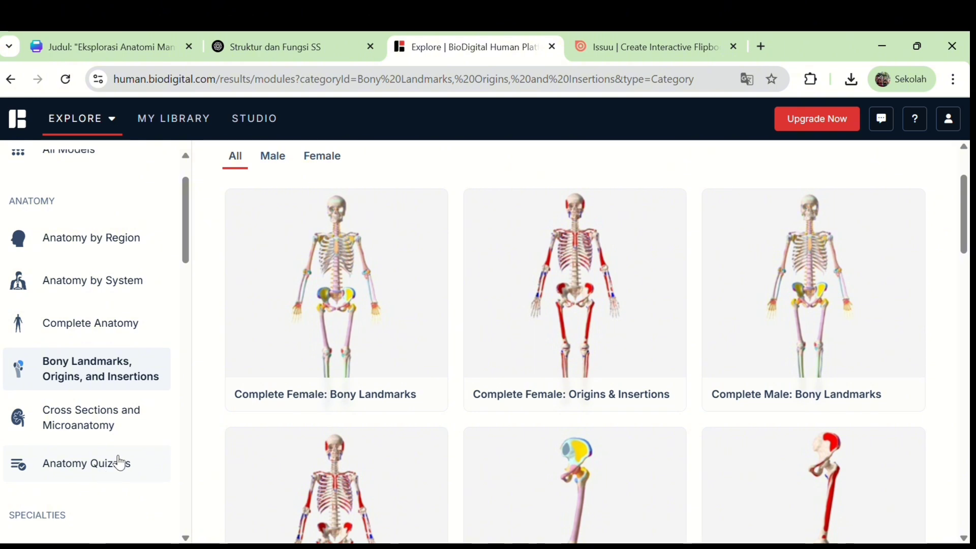
- Open Complete Female: Bony Landmarks, rotate the skeleton to view the skull from above, and identify the purple landmark on it
click(333, 316)
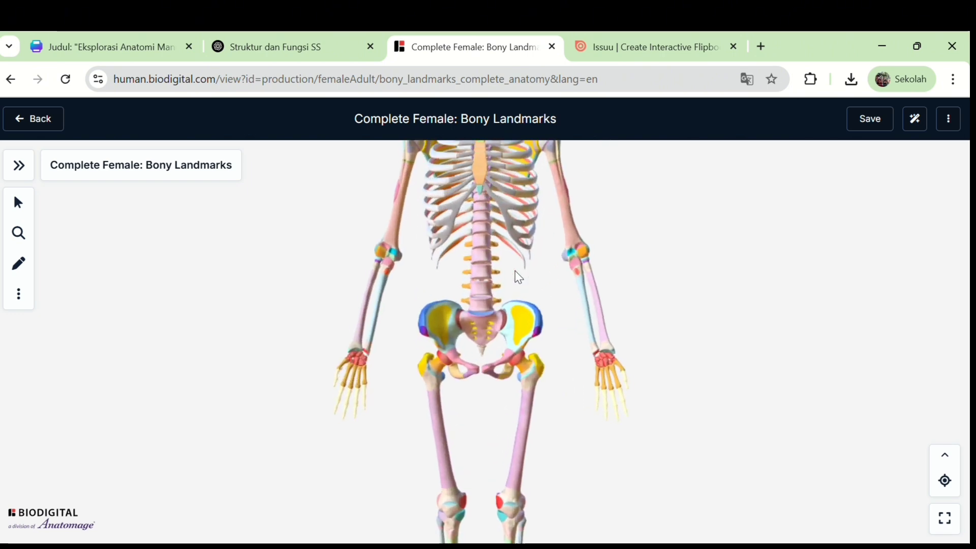
drag(828, 265, 562, 392)
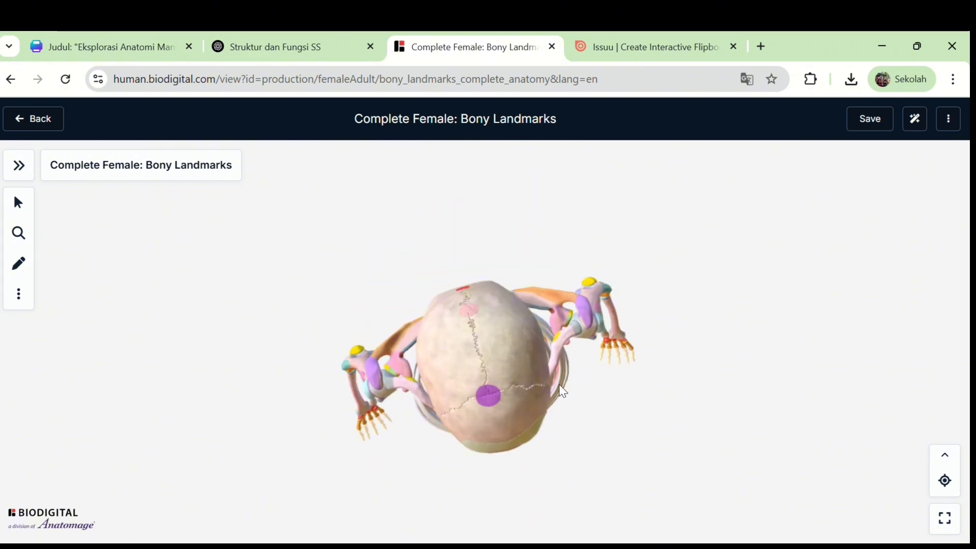
click(490, 400)
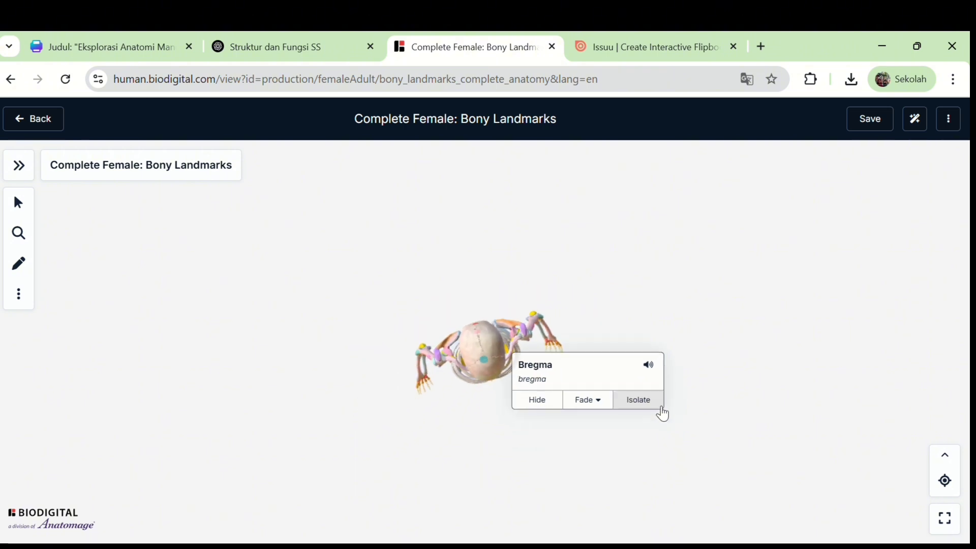
click(728, 435)
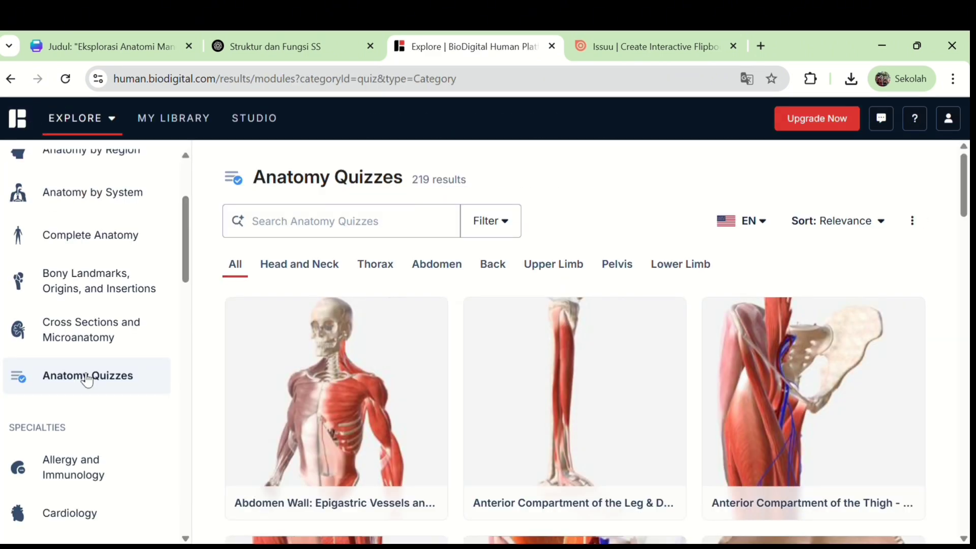
- Look through the Anatomy Quizzes and open the quiz Abdomen Wall: Epigastric Vessels and Deep Inguinal Ring
scroll(376, 414, down, 12)
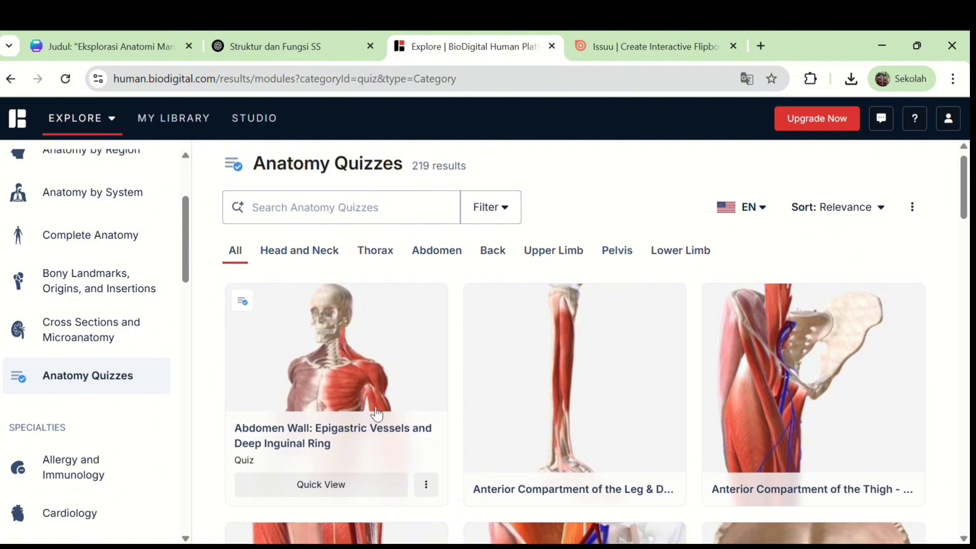
scroll(376, 414, down, 4)
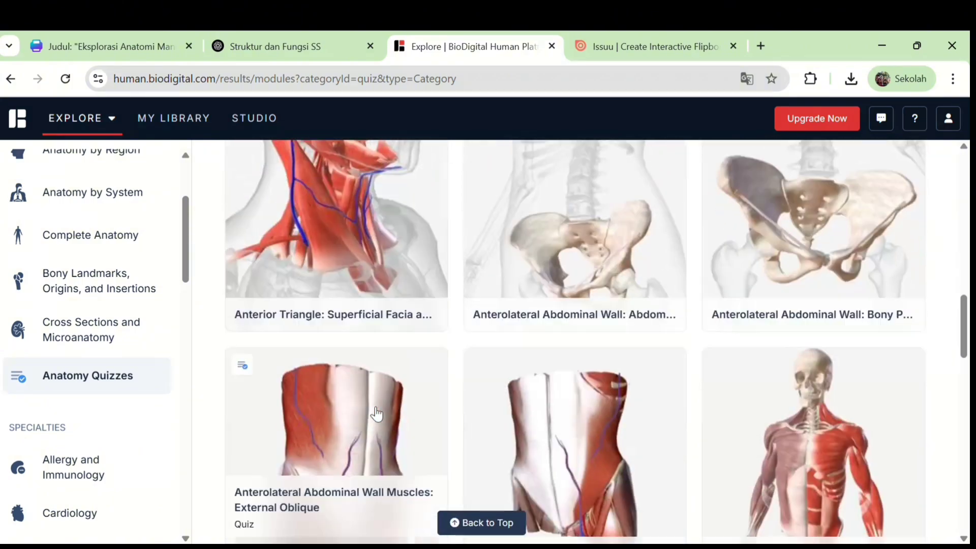
scroll(376, 415, up, 7)
scroll(376, 414, up, 10)
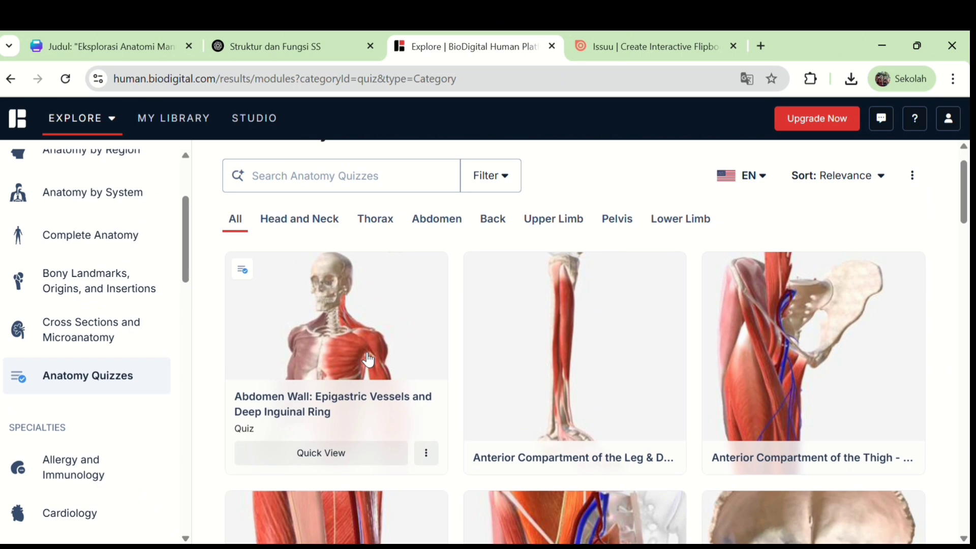
click(368, 359)
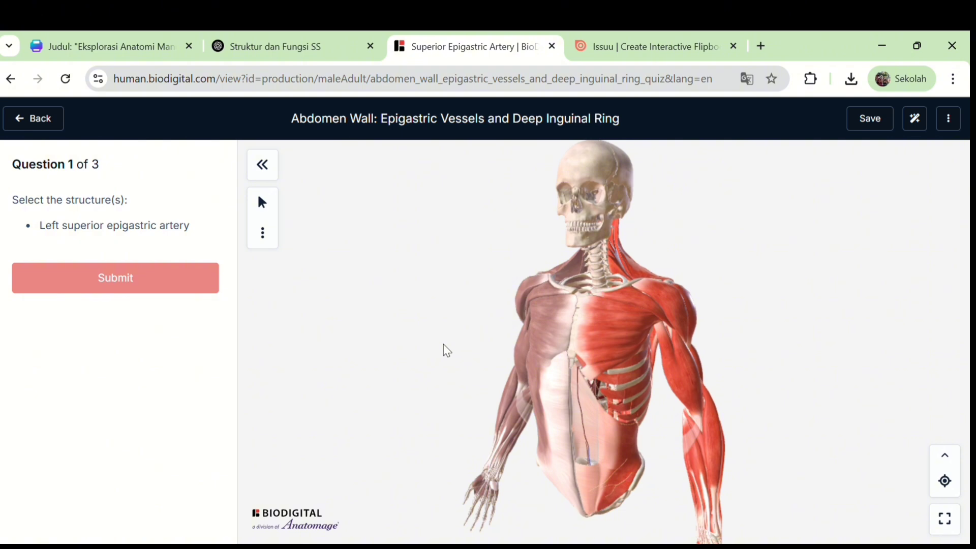
- Submit the left transverse abdominis as the answer to question 1 and highlight the correct answer on the model
drag(602, 389, 635, 381)
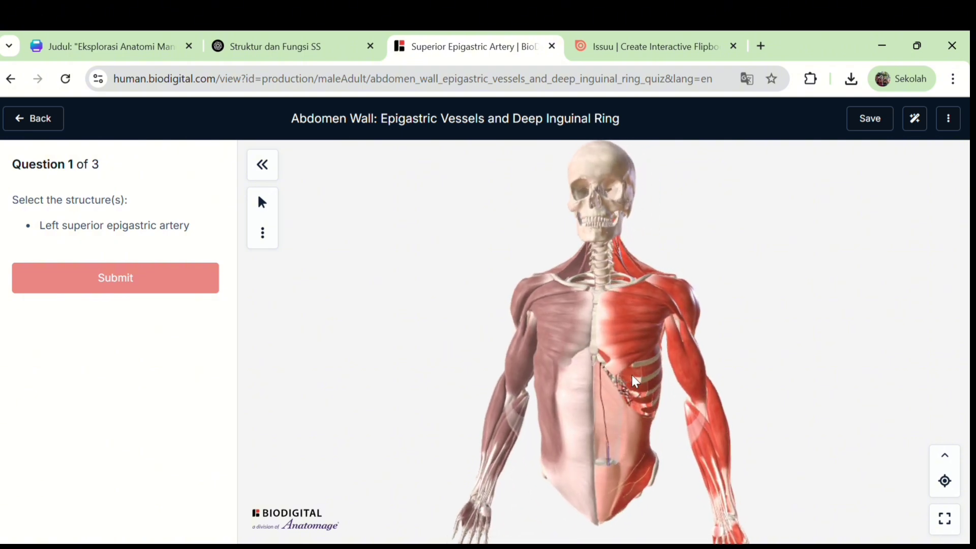
click(615, 418)
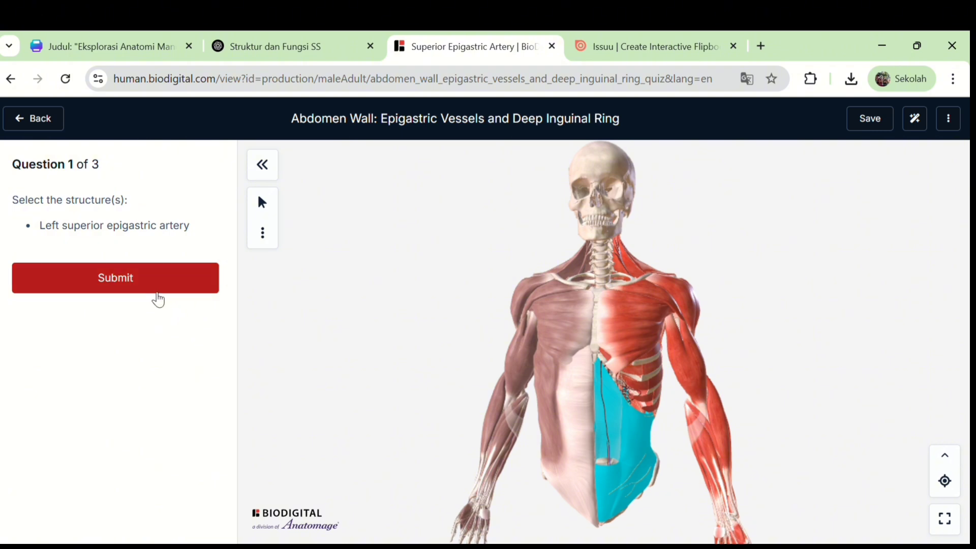
click(148, 283)
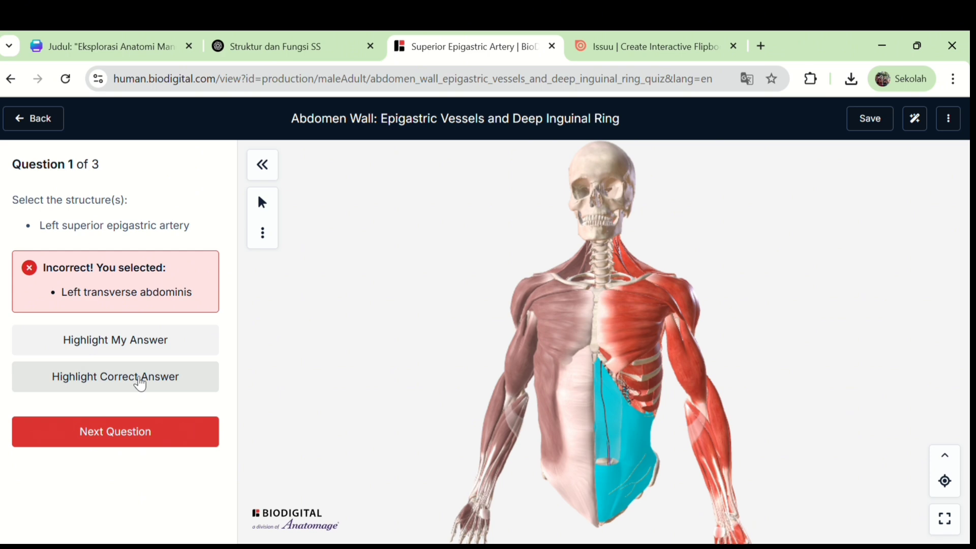
click(180, 376)
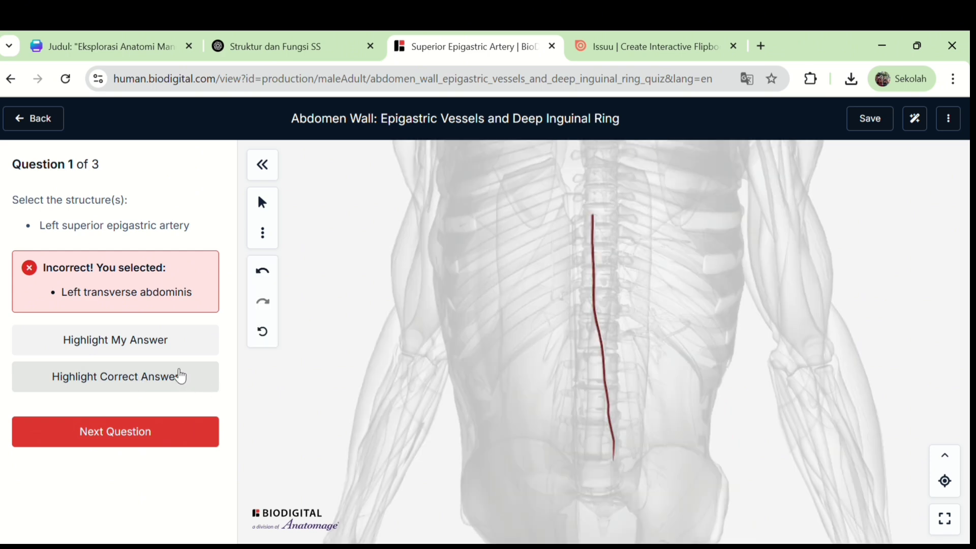
drag(644, 360, 562, 357)
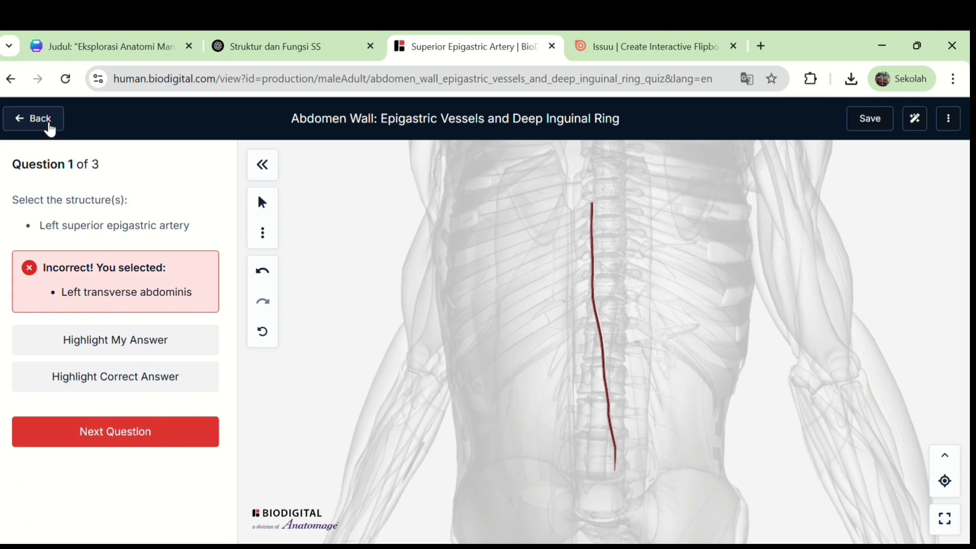
- Open the Anterior Compartment of the Leg & Dorsum of the Foot quiz, answer question 1 with the right tibialis anterior, and continue to question 2
click(48, 125)
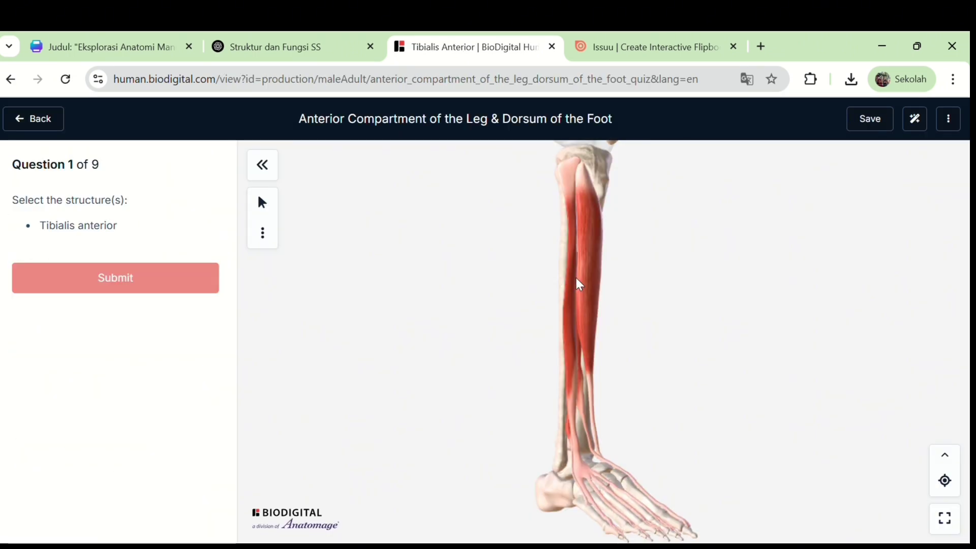
click(597, 283)
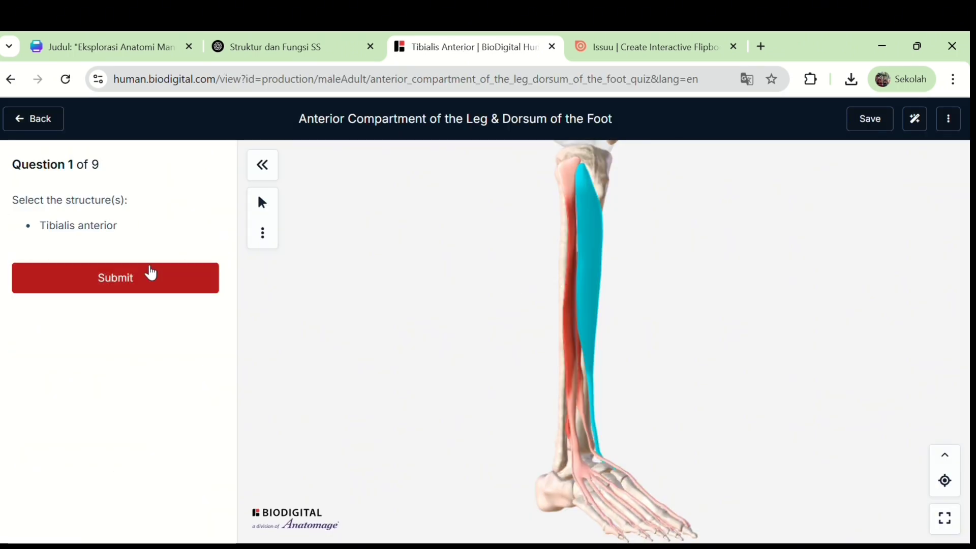
click(150, 277)
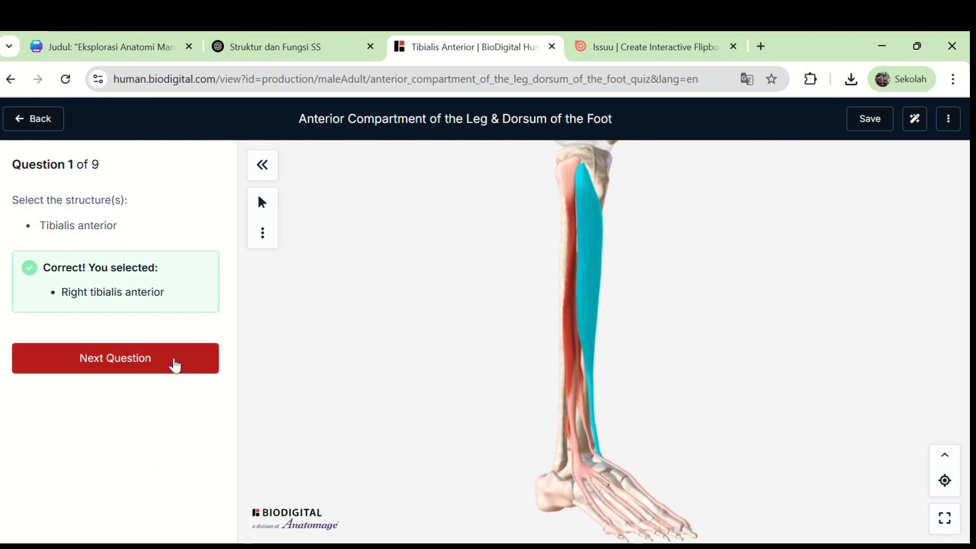
click(176, 365)
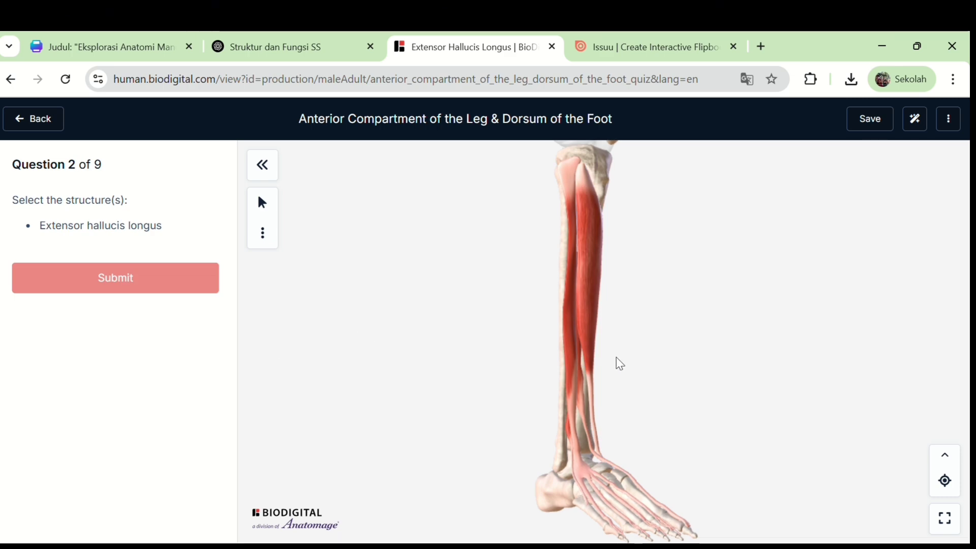
- Leave the leg and foot quiz at question 2 and look through more quizzes in the Anatomy Quizzes category
mouse_move(575, 363)
mouse_down()
mouse_move(519, 371)
mouse_move(564, 376)
mouse_up()
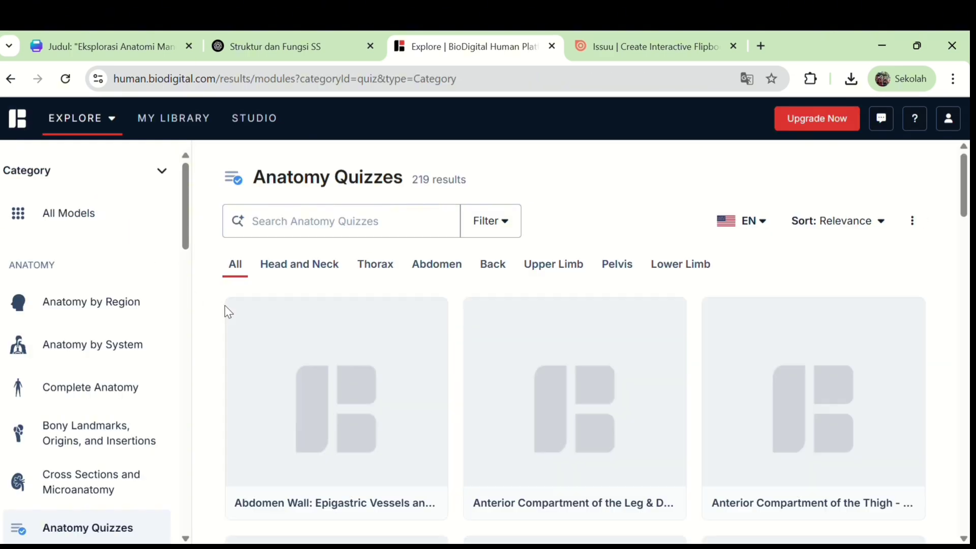
scroll(388, 390, down, 13)
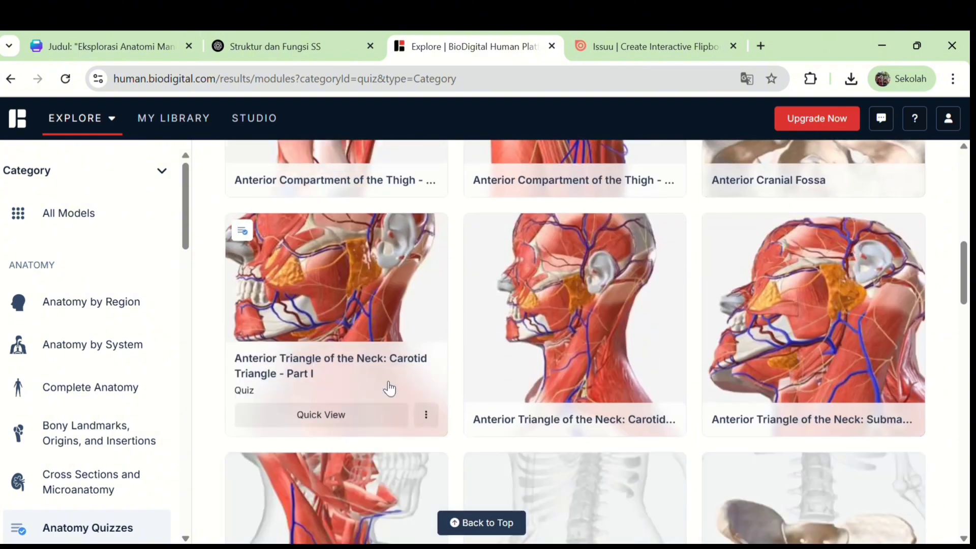